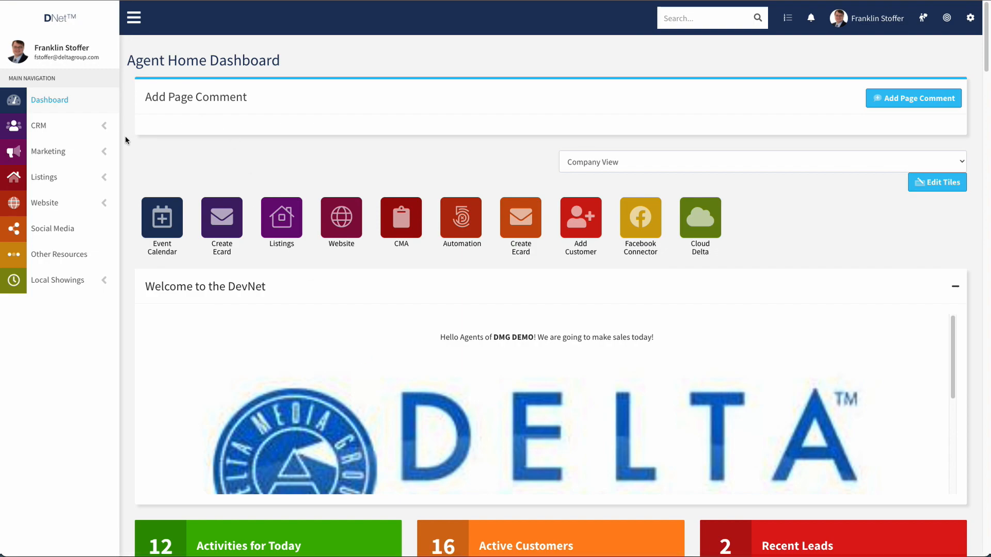
Expand the Marketing section in the left sidebar to list its tools.
left_click(105, 151)
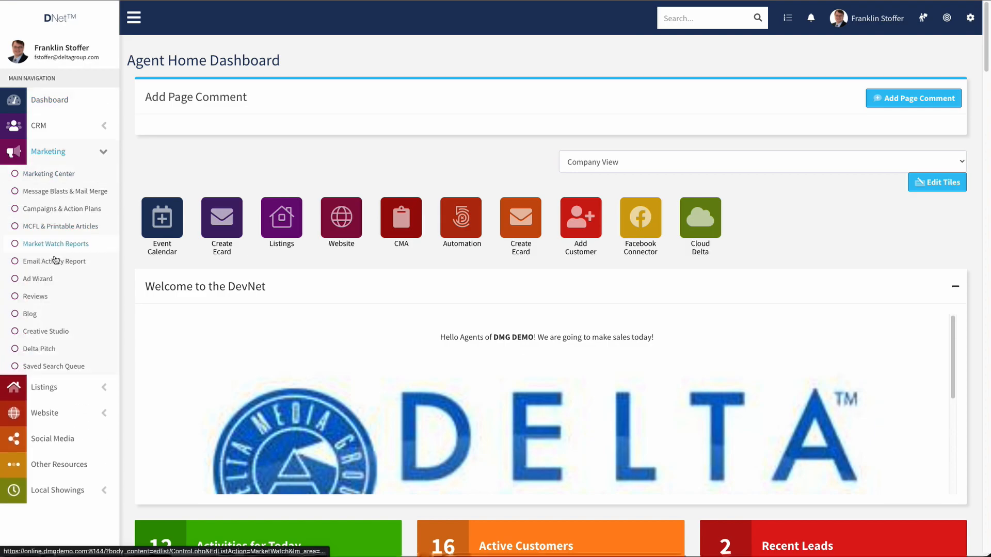
Go to Delta Pitch from the Marketing menu, then collapse the Marketing submenu.
left_click(37, 349)
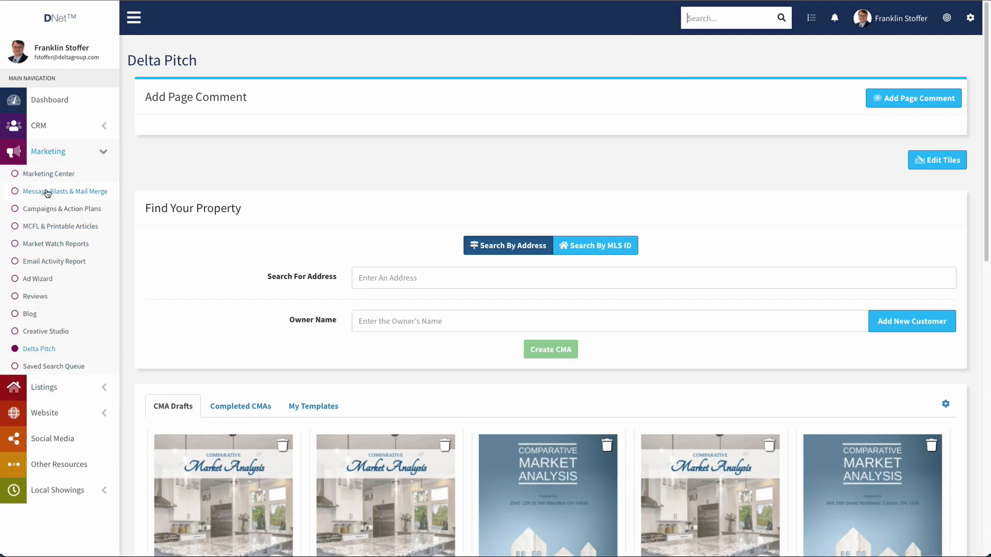
left_click(104, 152)
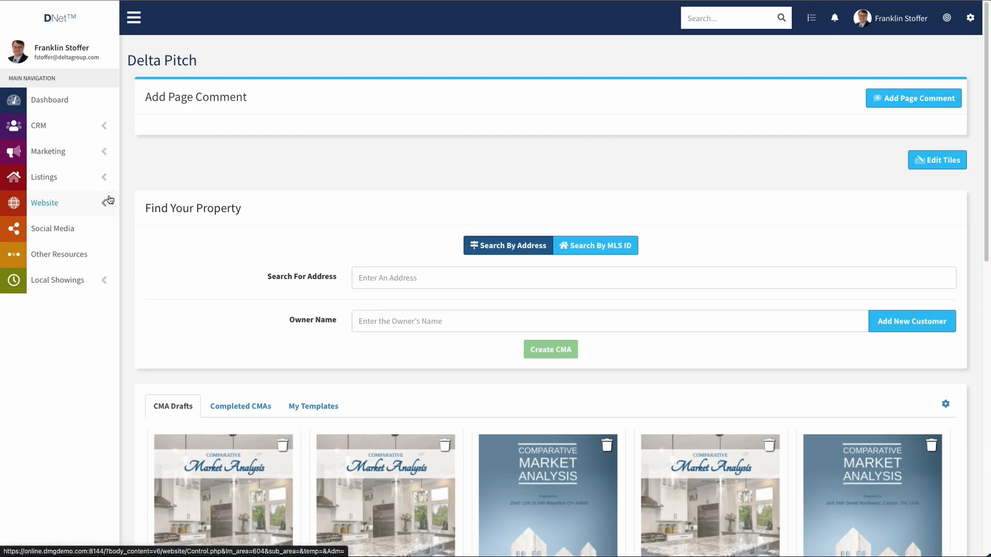
left_click(706, 24)
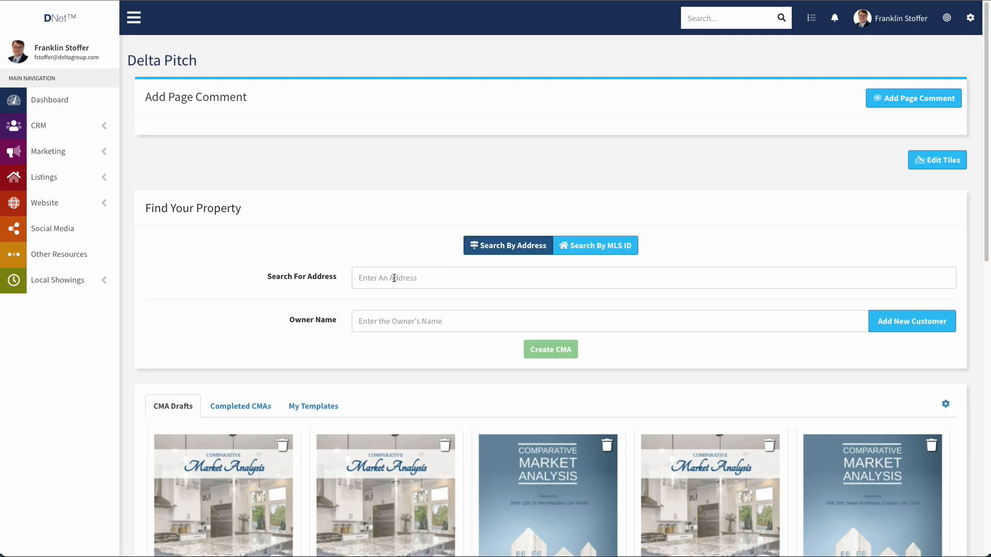
left_click(443, 276)
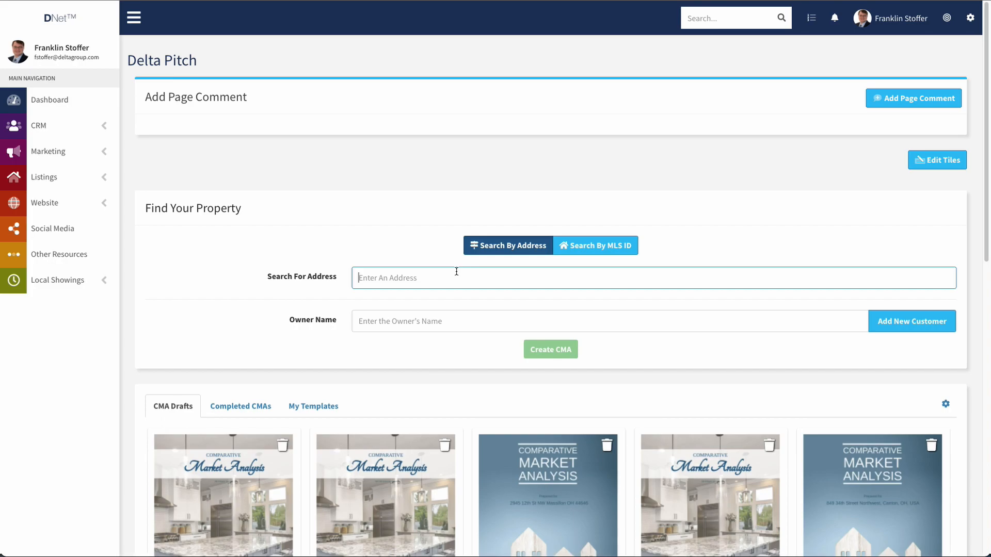
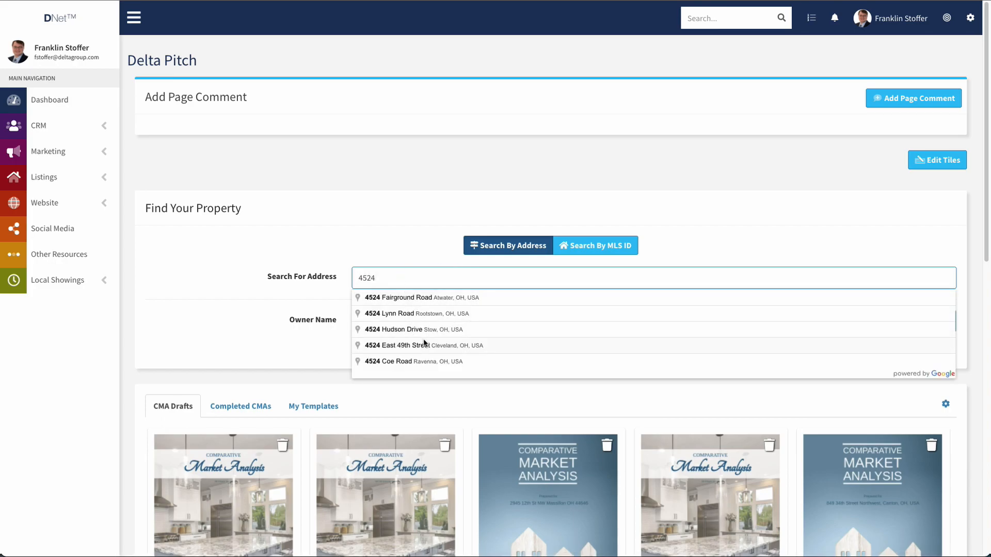
left_click(408, 258)
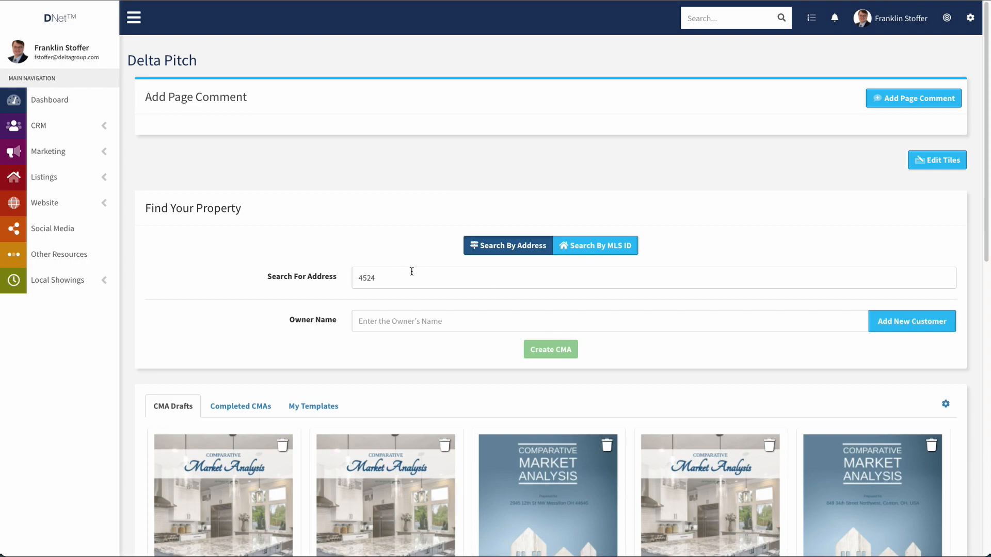
left_click(599, 254)
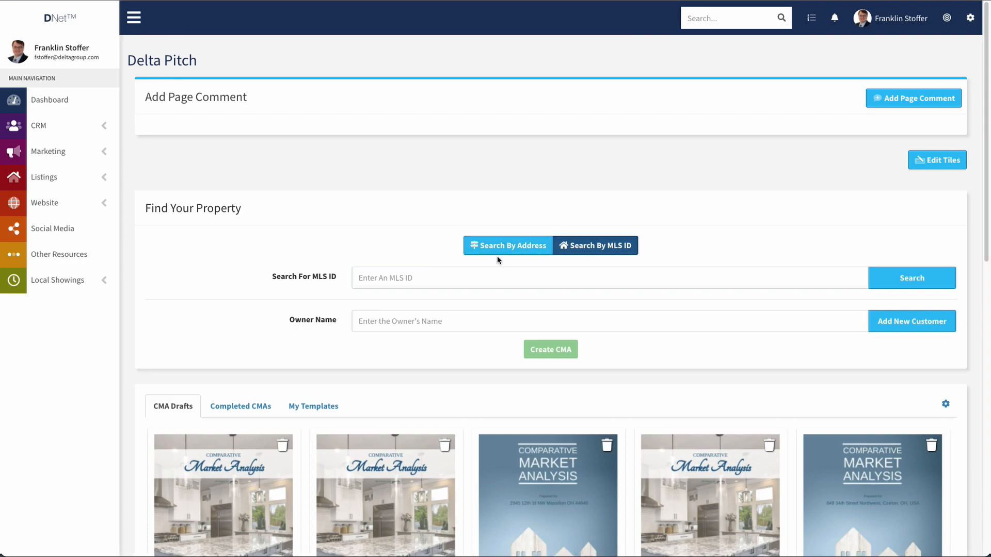
left_click(408, 321)
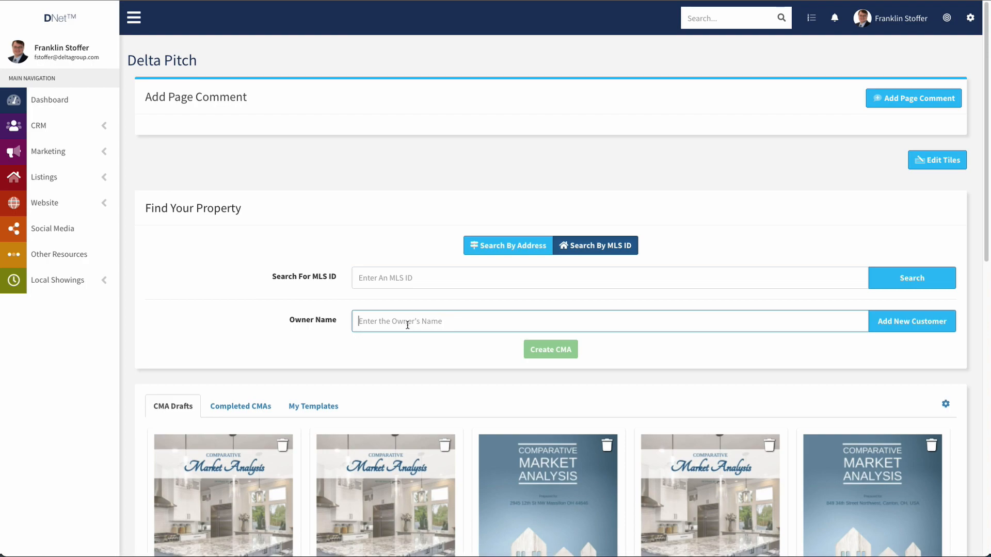
type("hank")
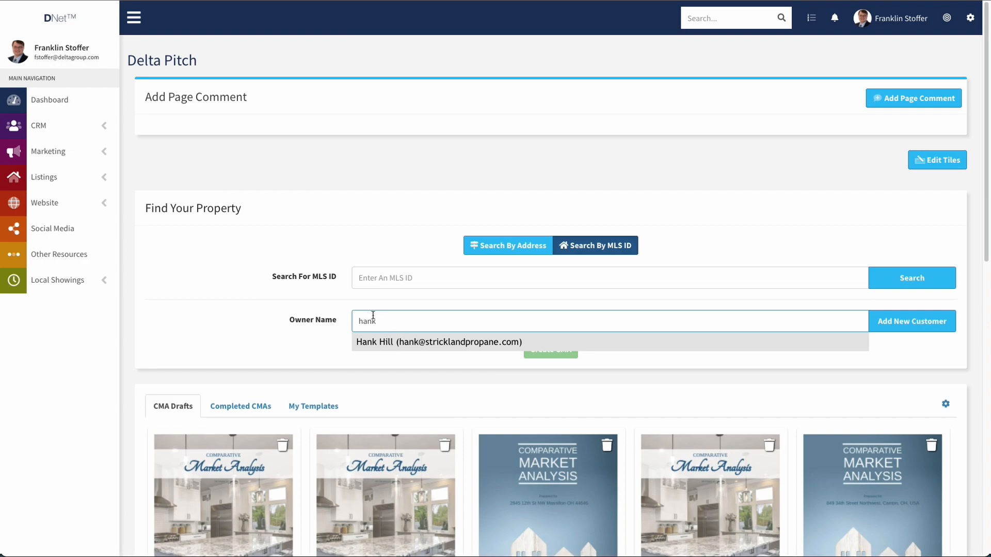
left_click(318, 339)
double_click(368, 321)
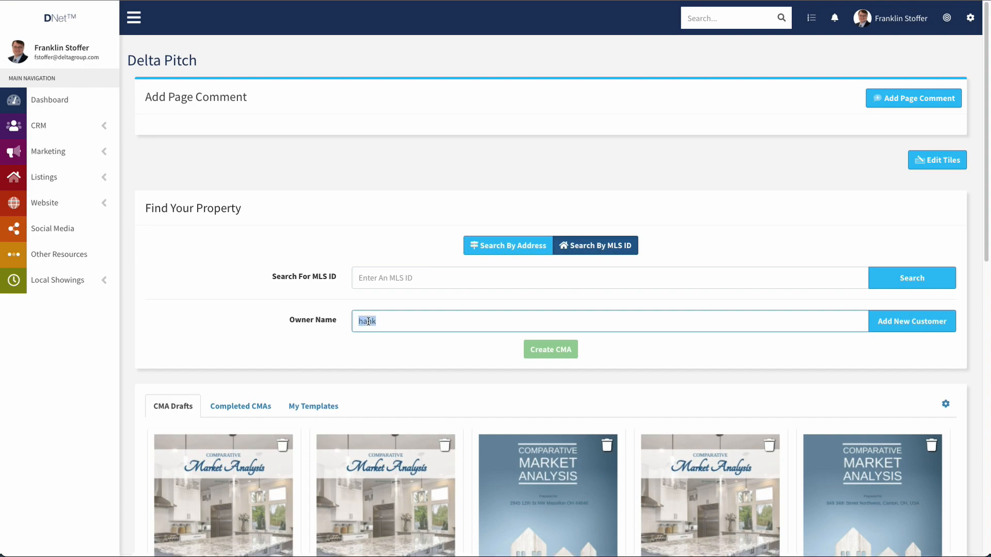
key("BackSpace")
left_click(914, 322)
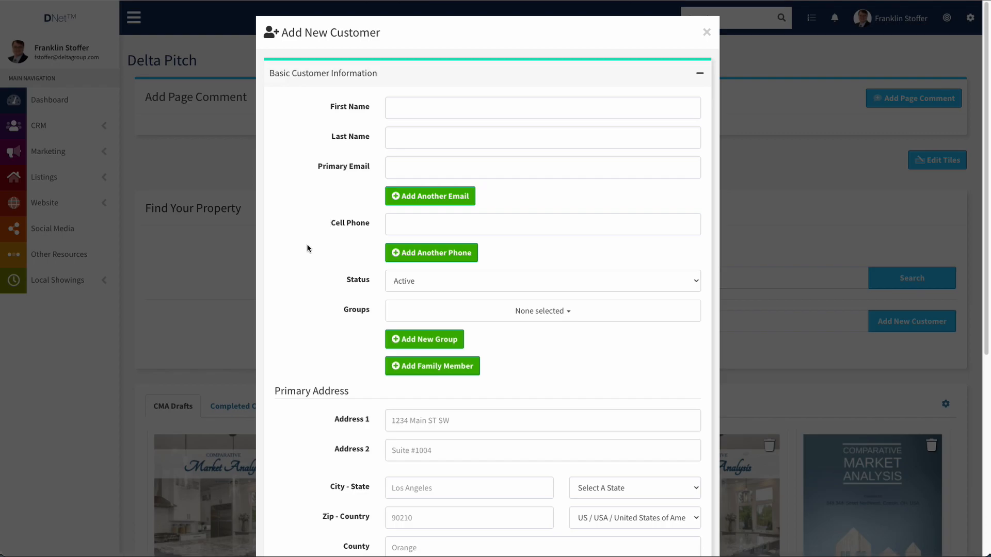
scroll(297, 320, "down", 5)
scroll(618, 439, "down", 1)
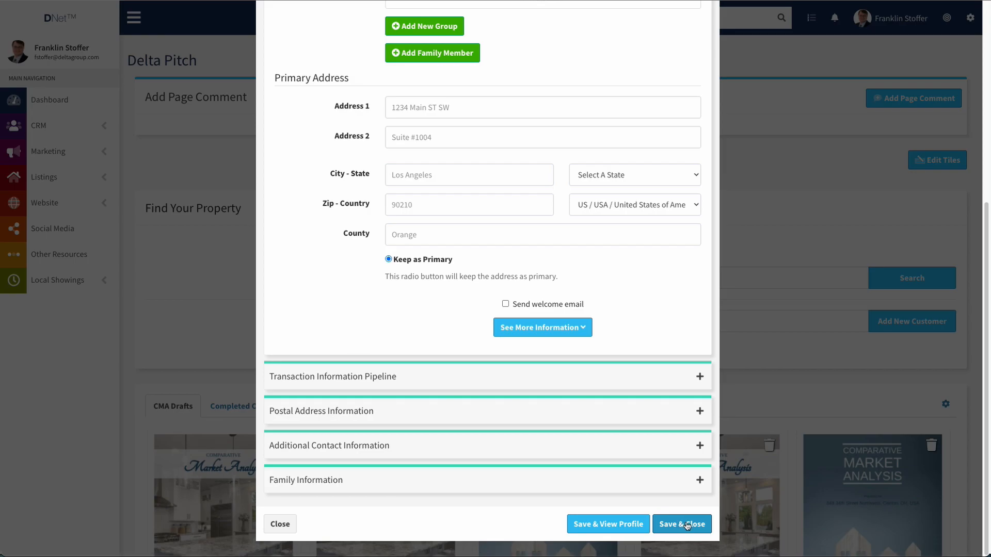
left_click(288, 532)
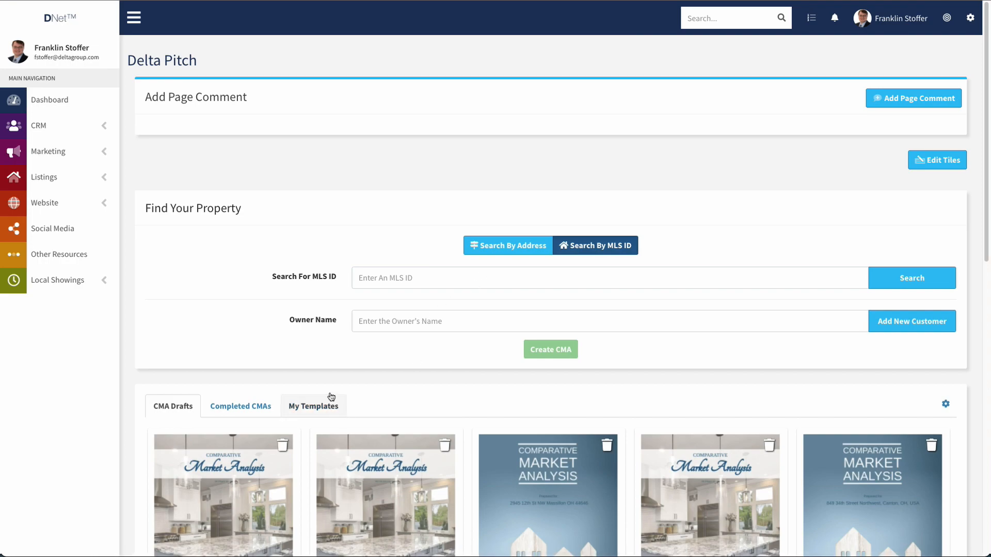
Scroll to the CMA grid, view Completed CMAs, then show the empty My Templates list.
scroll(413, 335, "down", 4)
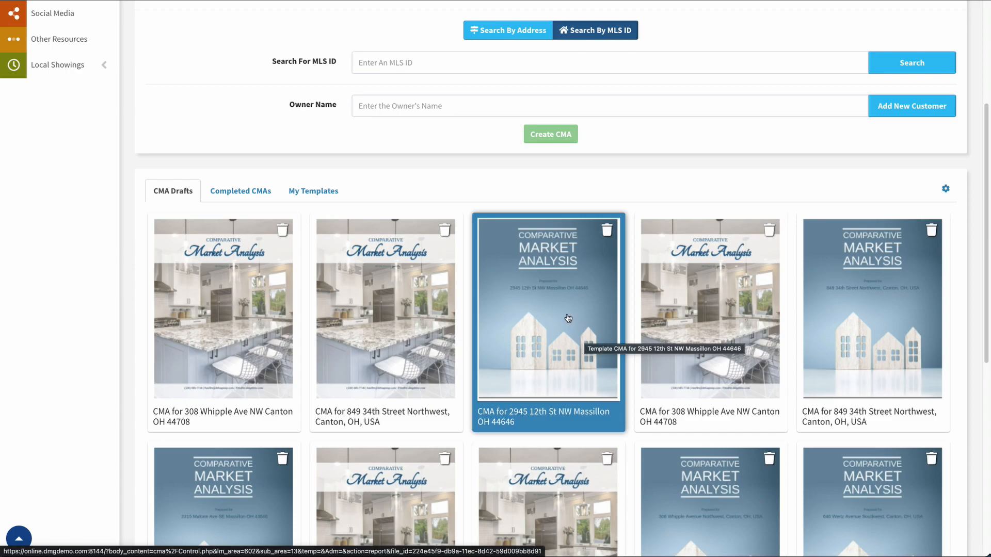
left_click(240, 190)
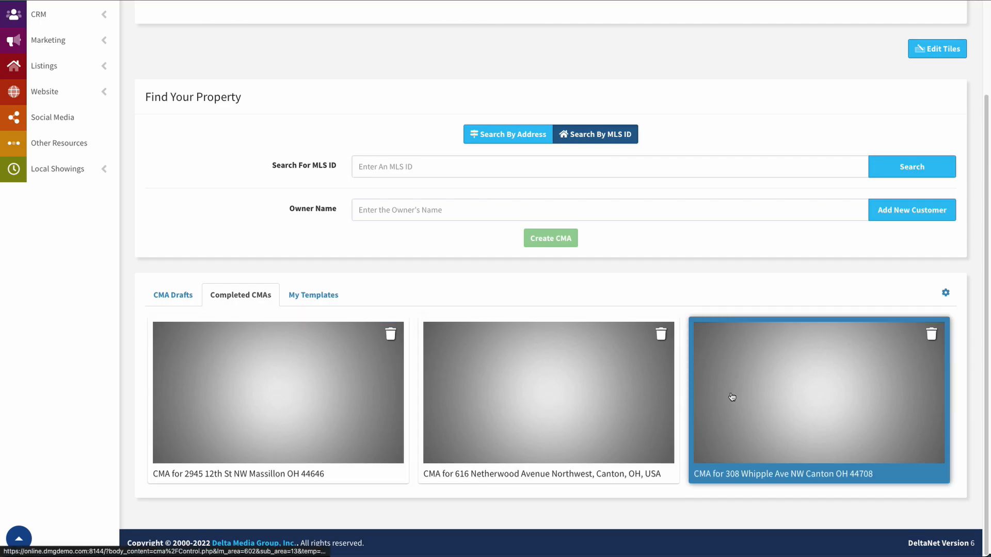
scroll(734, 396, "down", 2)
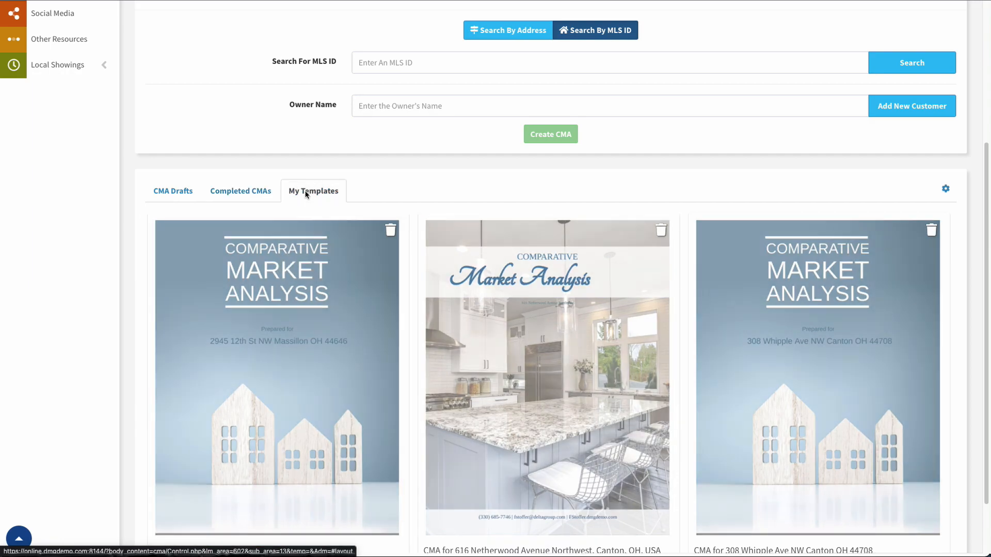
left_click(310, 192)
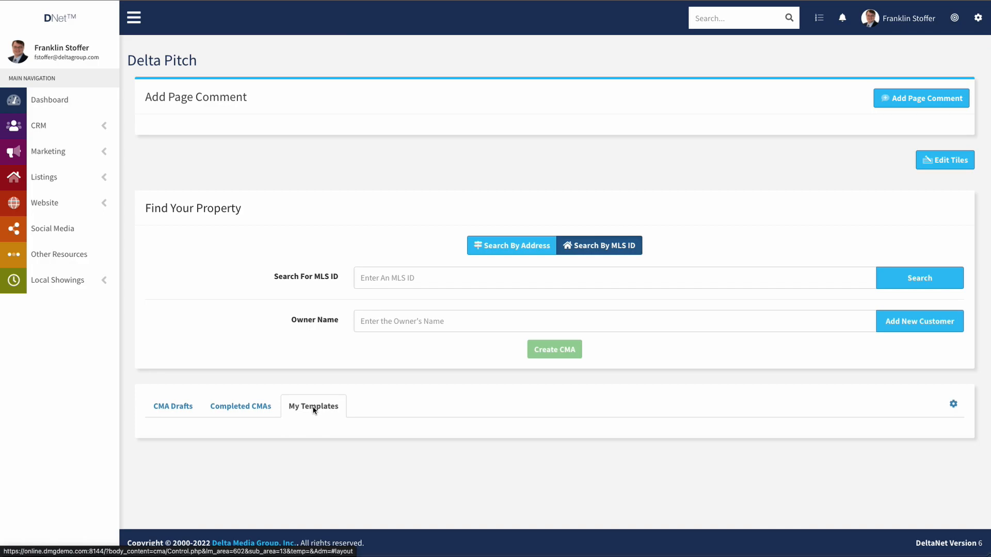
In the CMA template settings, browse forward and back through the template carousel.
left_click(954, 405)
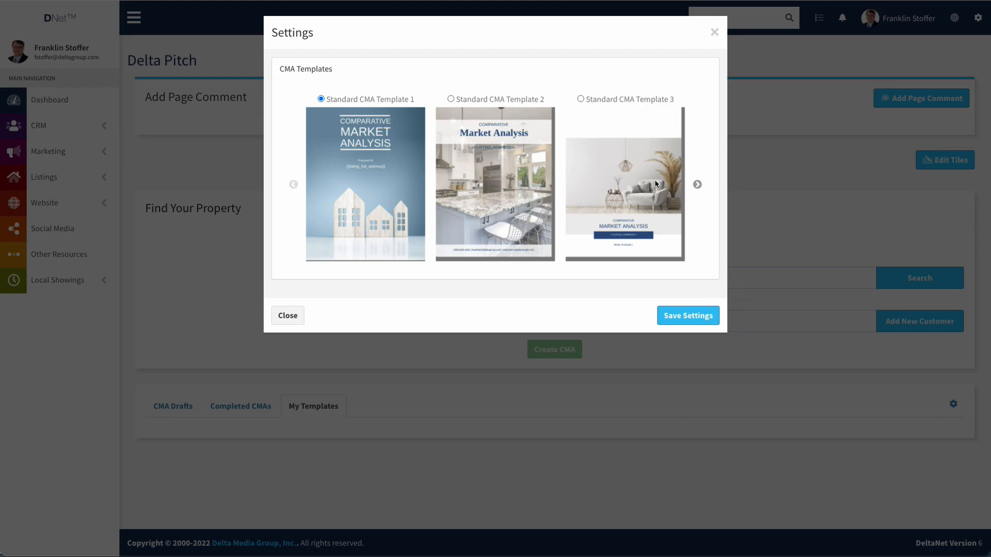
left_click(697, 186)
left_click(698, 186)
left_click(698, 185)
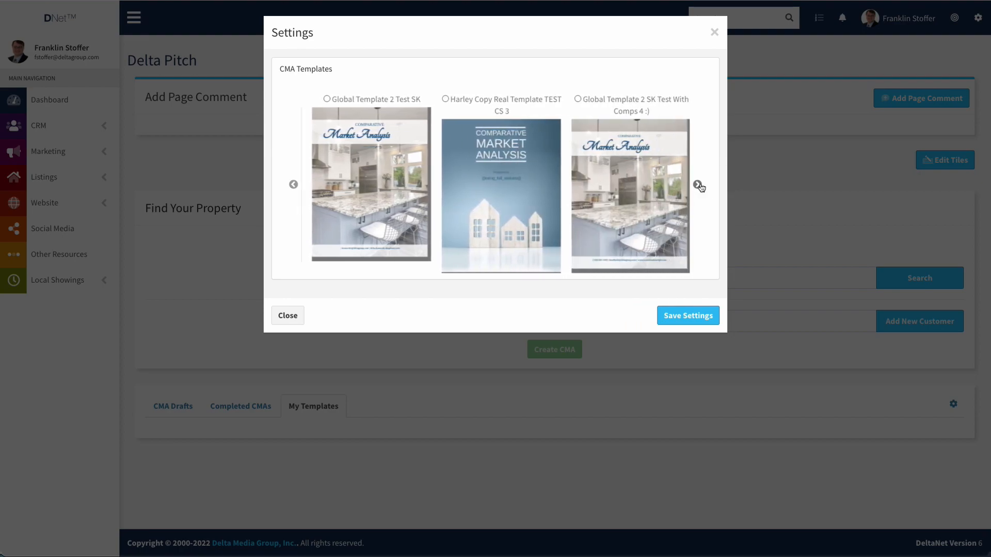
left_click(698, 185)
left_click(698, 186)
left_click(698, 185)
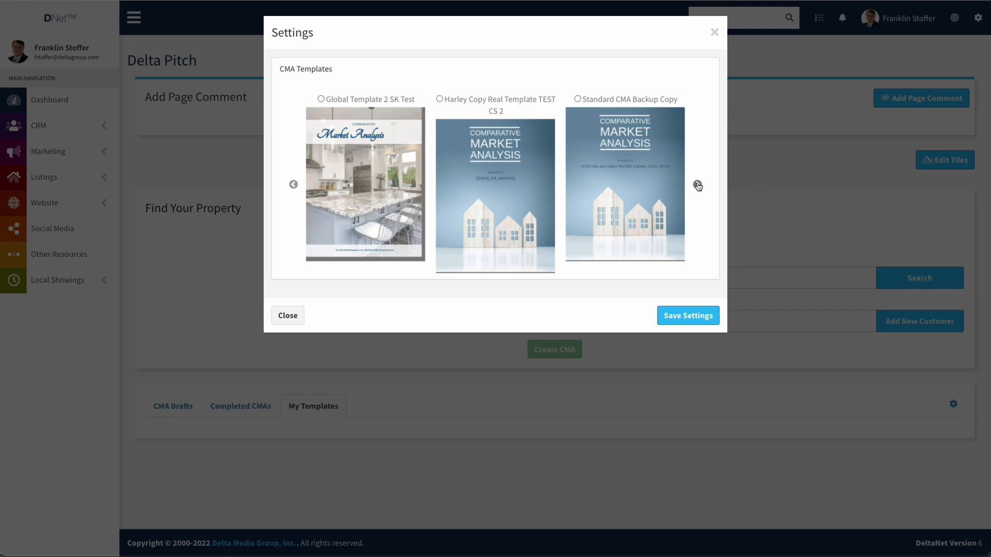
left_click(294, 185)
left_click(294, 185)
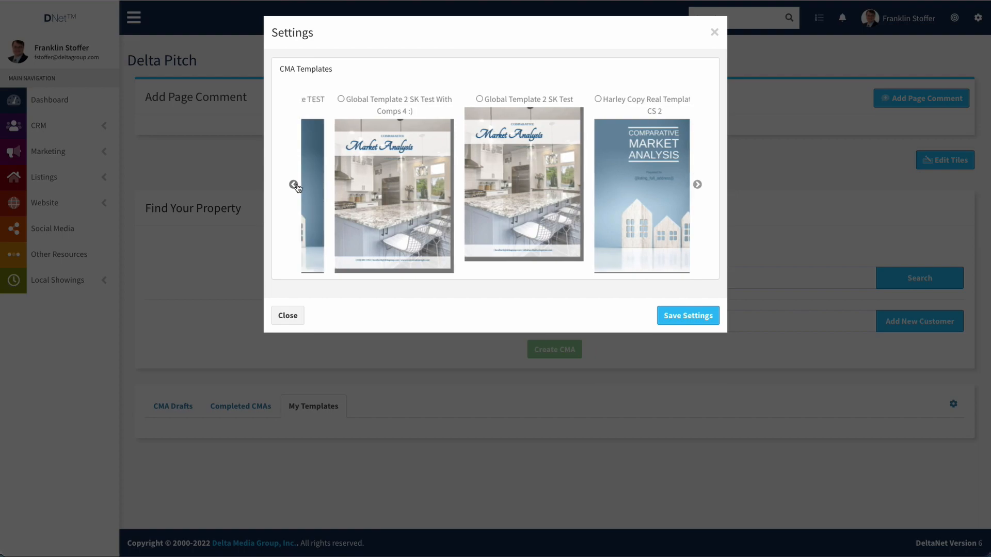
left_click(294, 185)
left_click(294, 185)
left_click(293, 185)
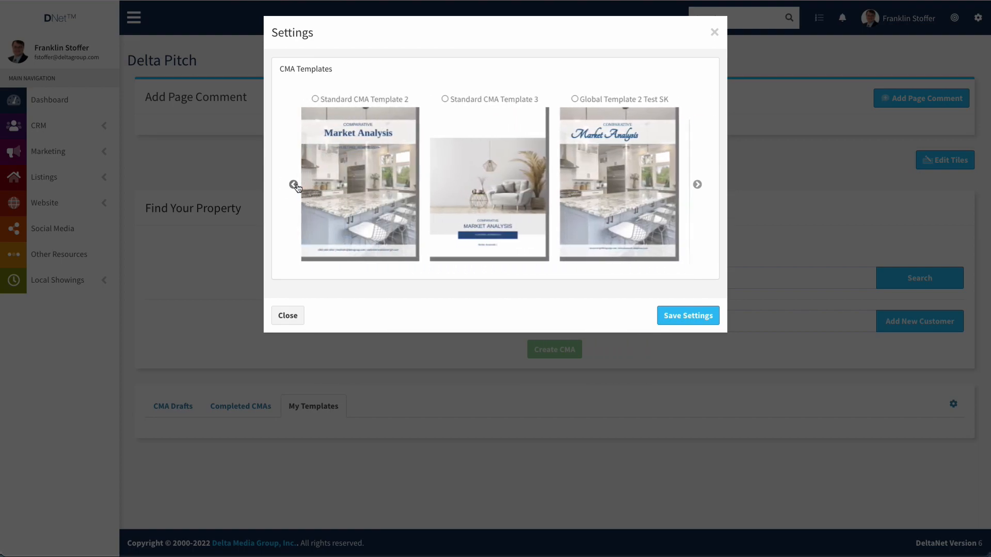
left_click(294, 185)
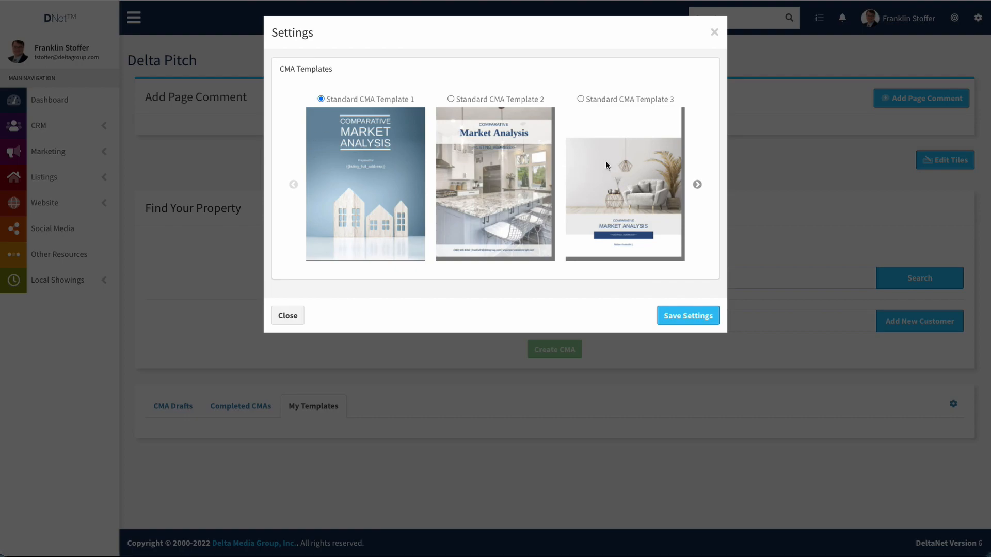
Select Standard CMA Template 3, save the setting, and close the settings panel.
left_click(581, 99)
left_click(685, 314)
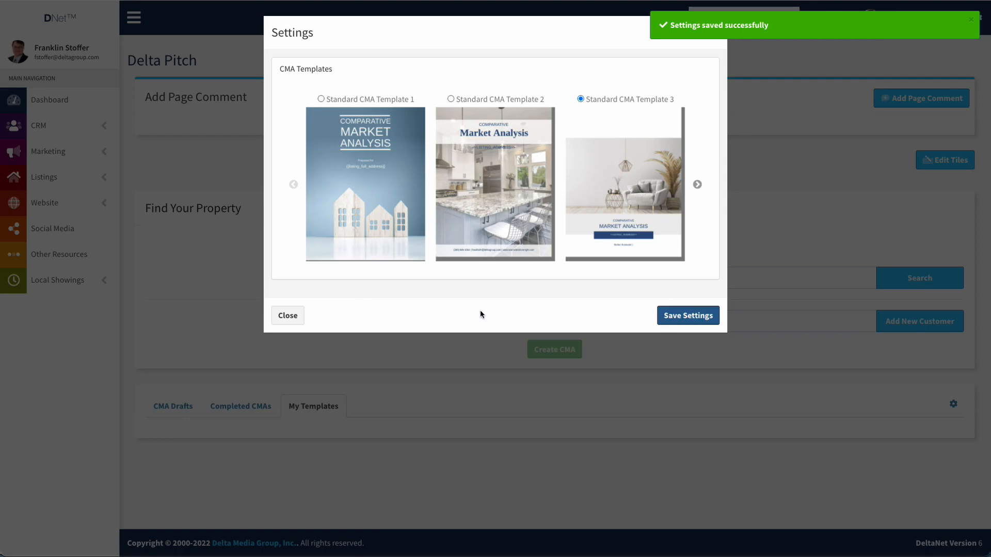
left_click(286, 315)
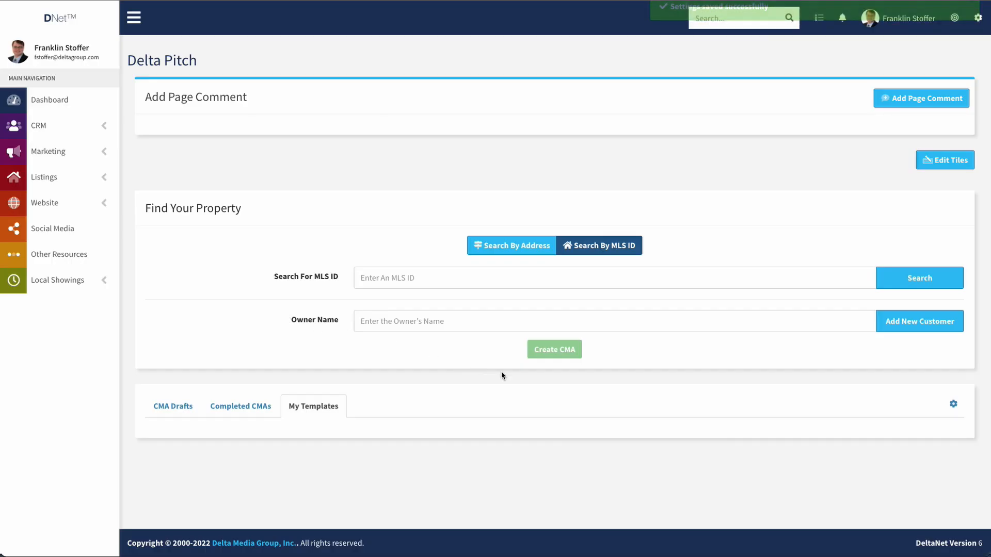
left_click(506, 247)
left_click(400, 281)
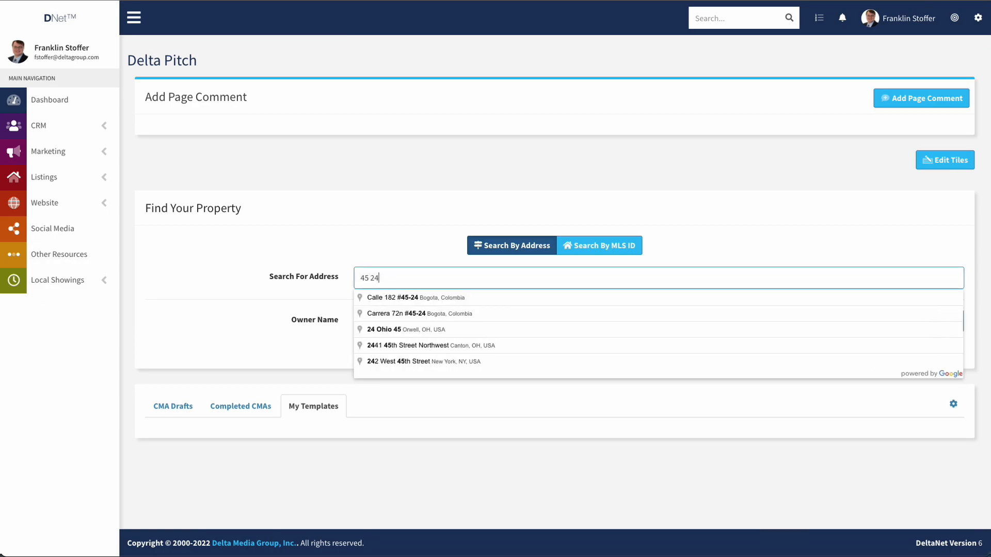
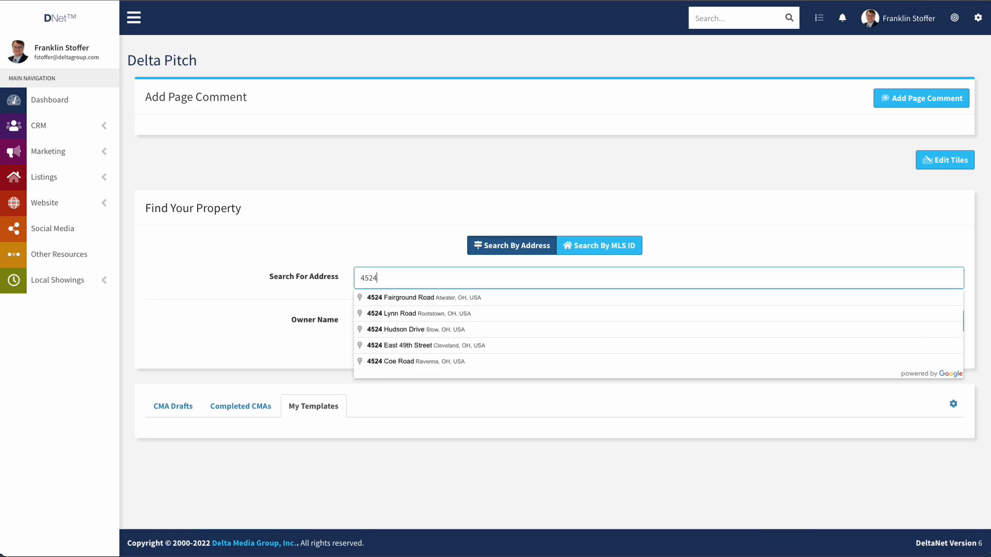
left_click(411, 298)
Set Owner Name to the matching existing customer and create the 12-page CMA.
left_click(411, 326)
type("harley")
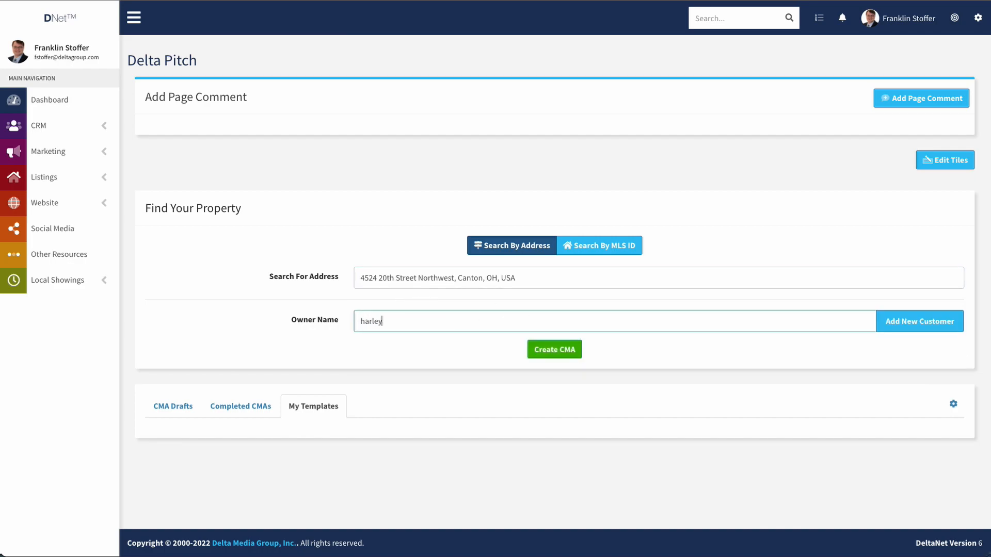
key("ctrl+a")
type("hank")
left_click(416, 347)
left_click(549, 354)
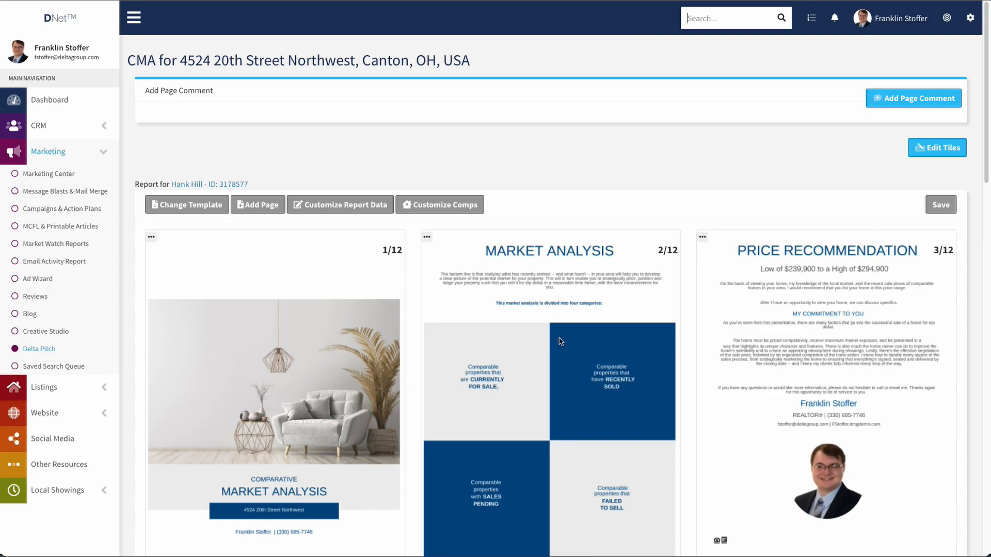
scroll(561, 341, "down", 2)
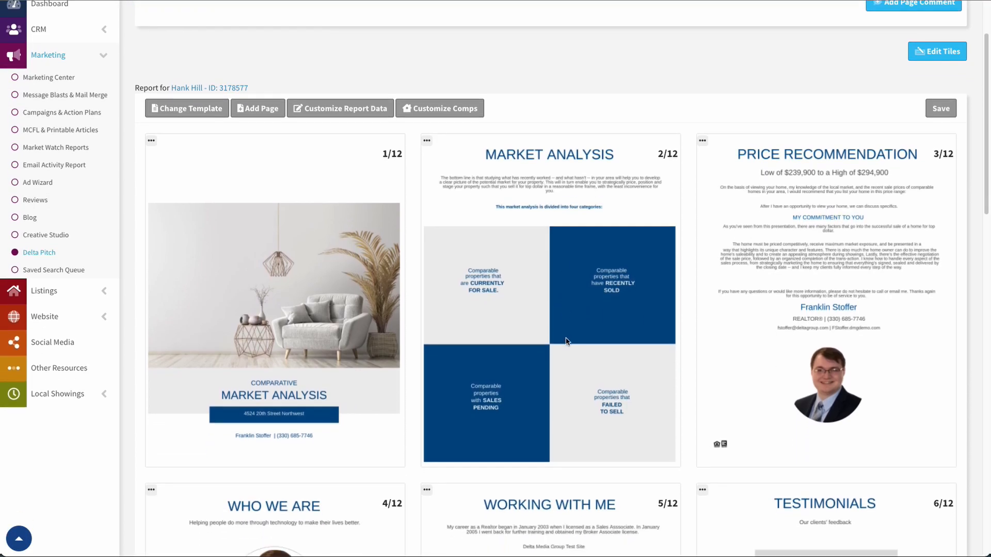
scroll(566, 342, "down", 6)
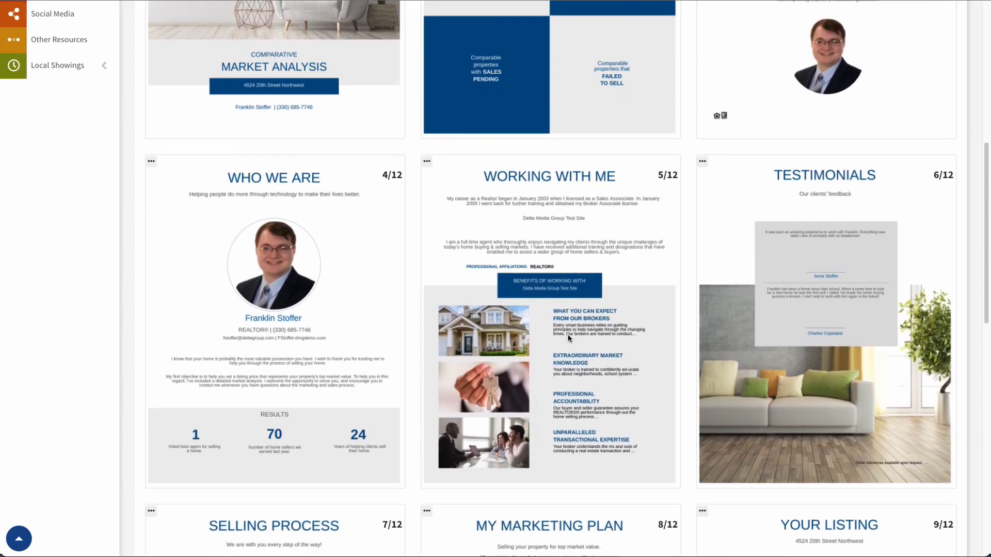
scroll(568, 338, "down", 2)
scroll(547, 243, "down", 5)
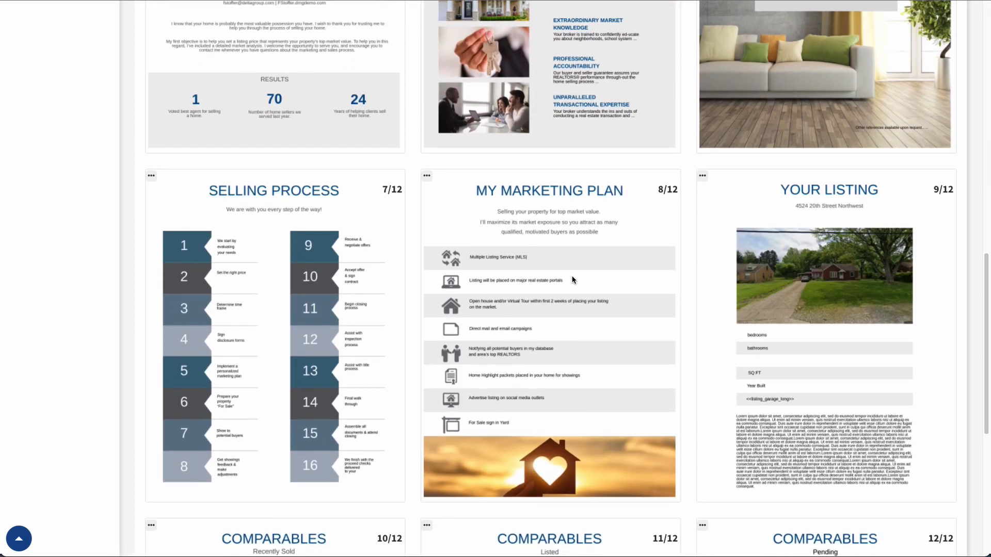
scroll(572, 279, "down", 3)
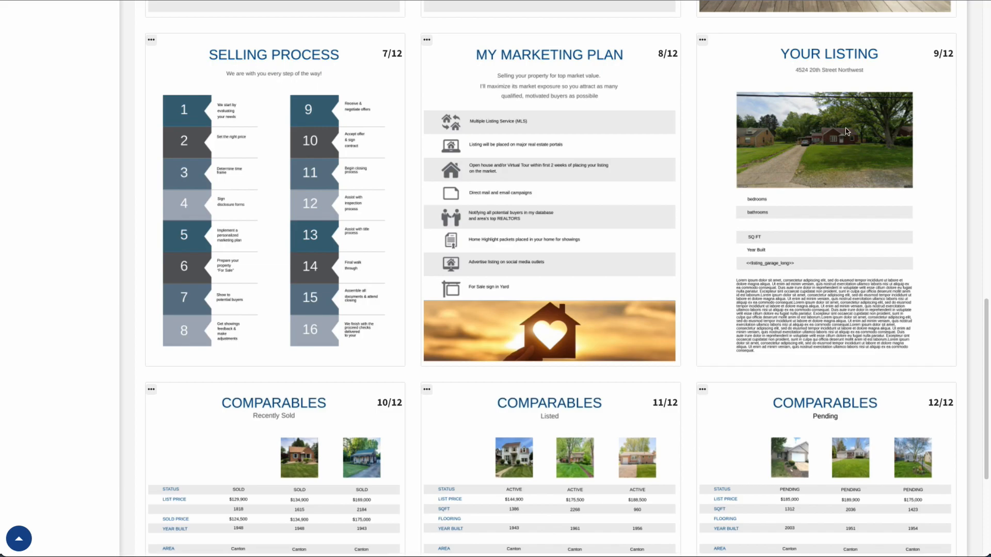
scroll(845, 141, "down", 3)
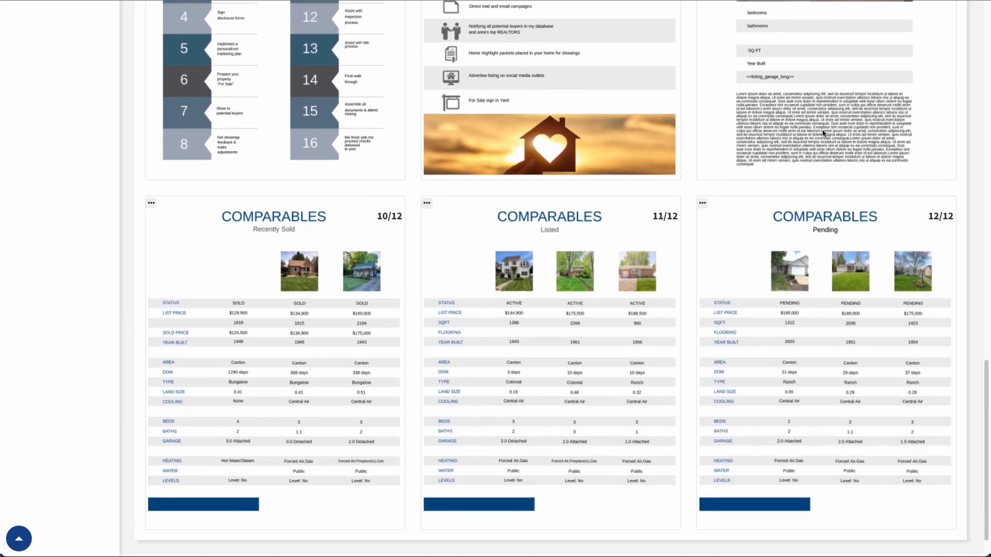
scroll(822, 129, "down", 1)
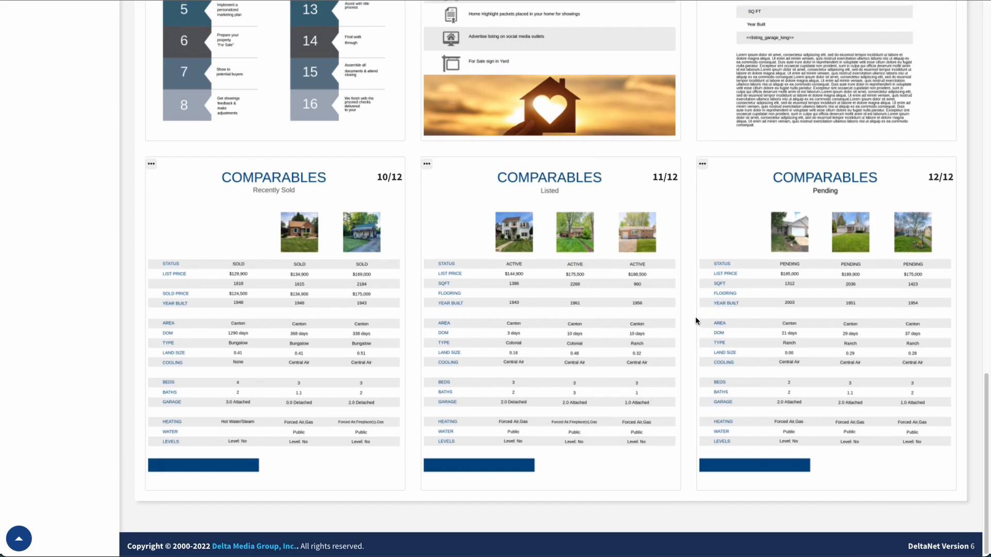
scroll(695, 316, "up", 8)
scroll(706, 315, "up", 13)
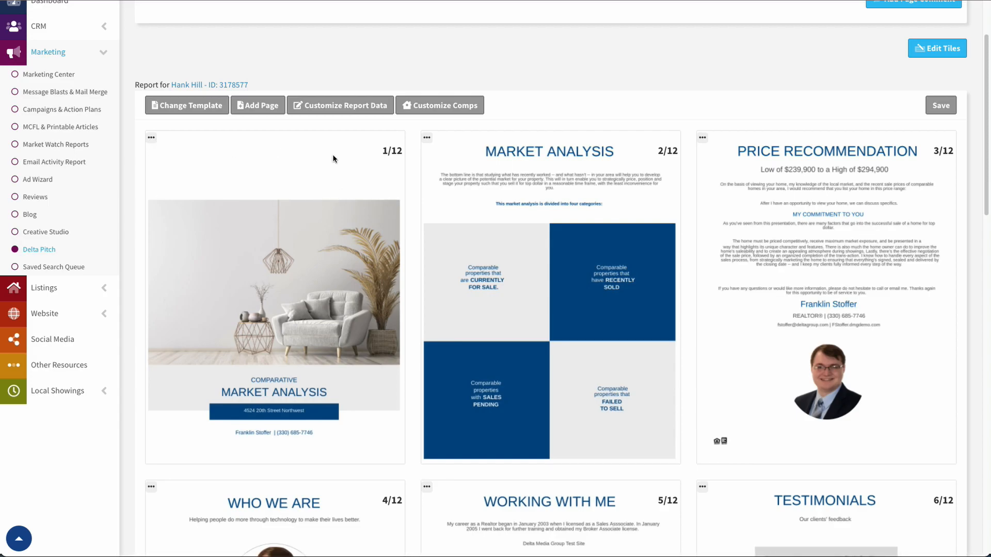
left_click(151, 140)
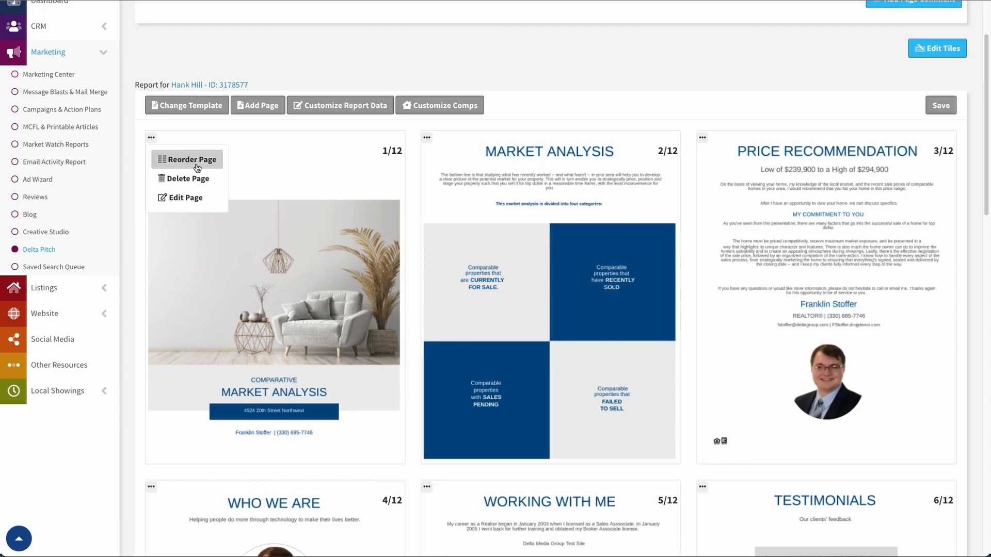
left_click(152, 138)
left_click_drag(618, 213, 330, 225)
left_click_drag(619, 222, 325, 226)
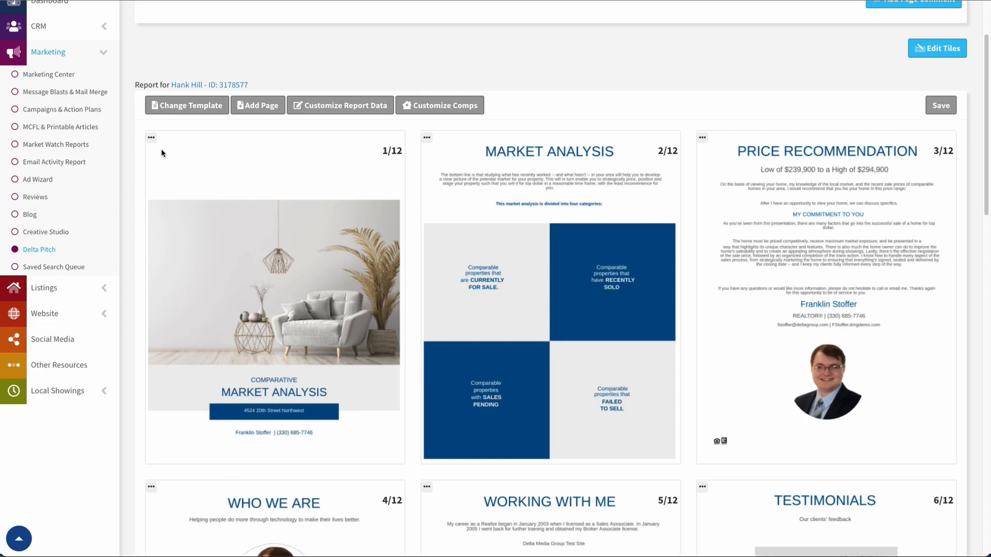
left_click(152, 137)
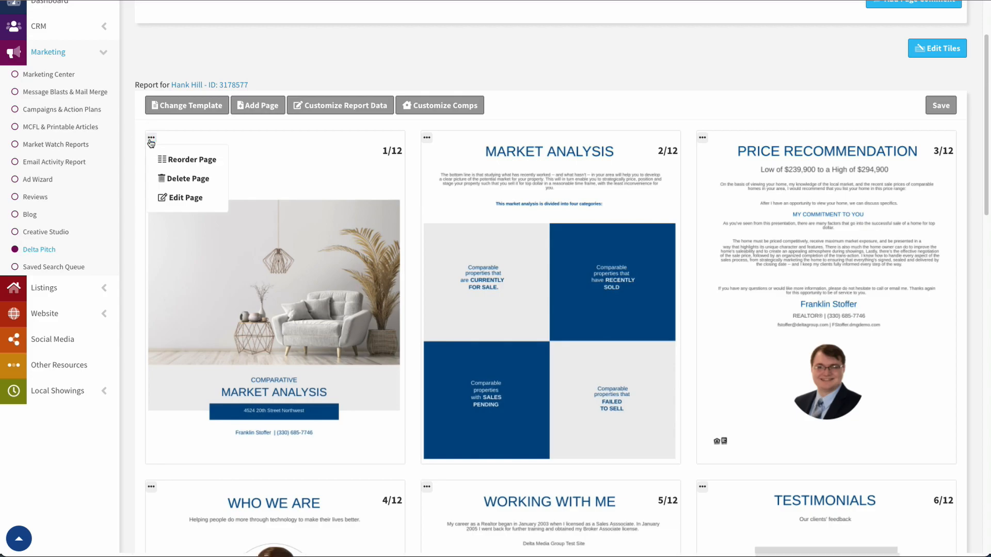
left_click(175, 160)
left_click(578, 67)
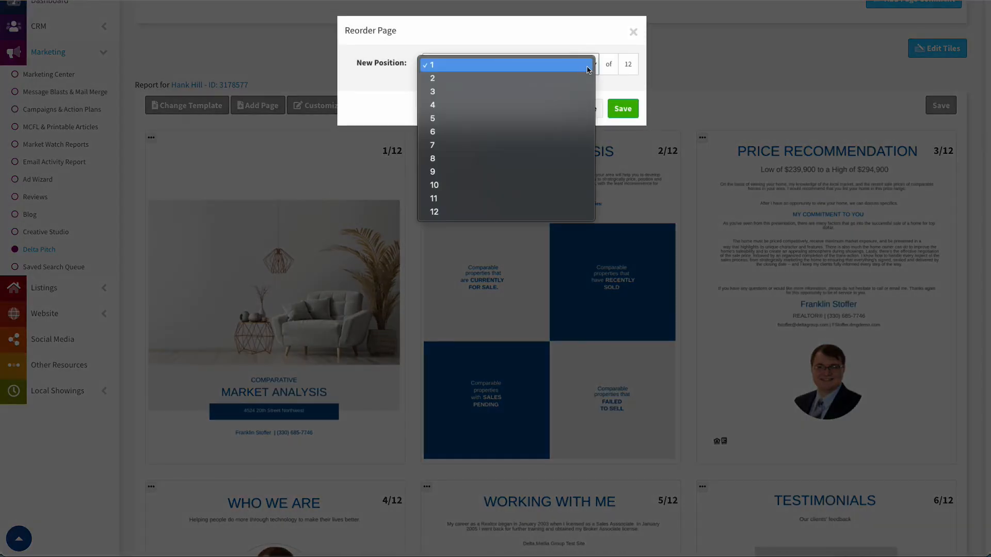
left_click(579, 77)
left_click(623, 108)
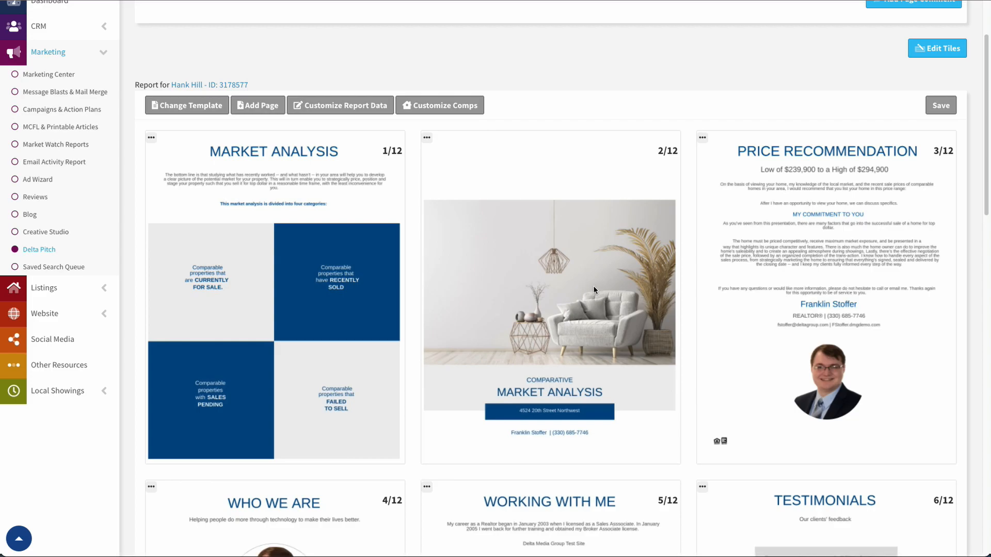
left_click_drag(560, 238, 330, 236)
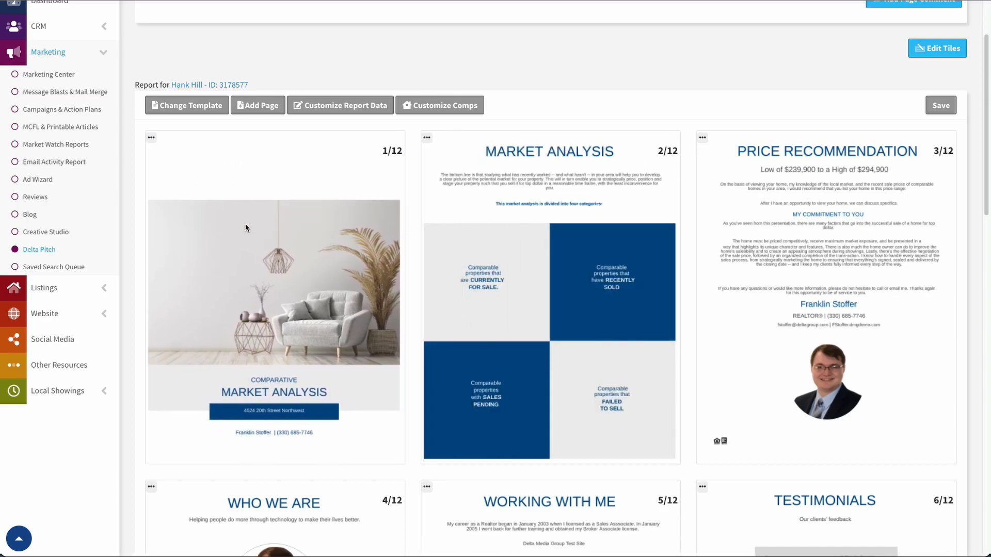
left_click(152, 138)
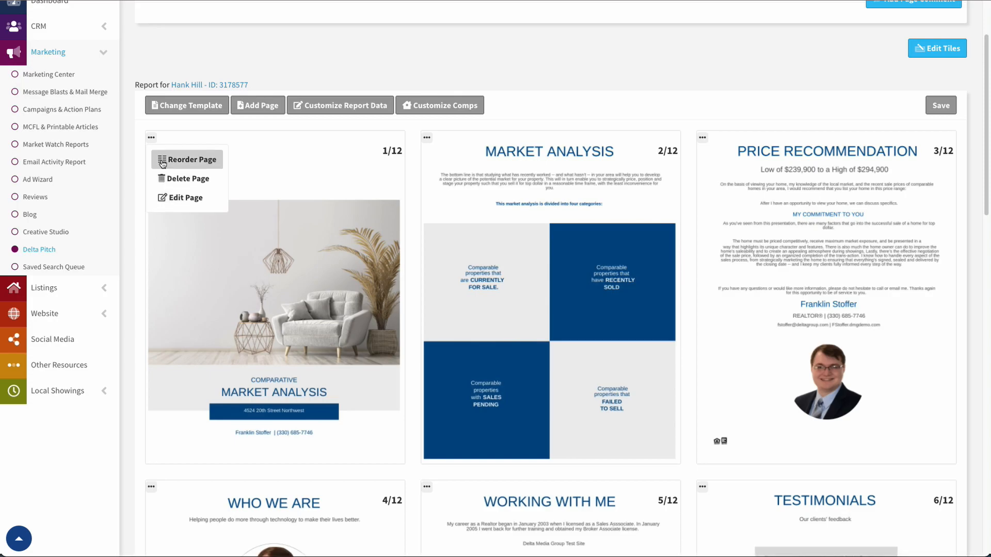
left_click(184, 199)
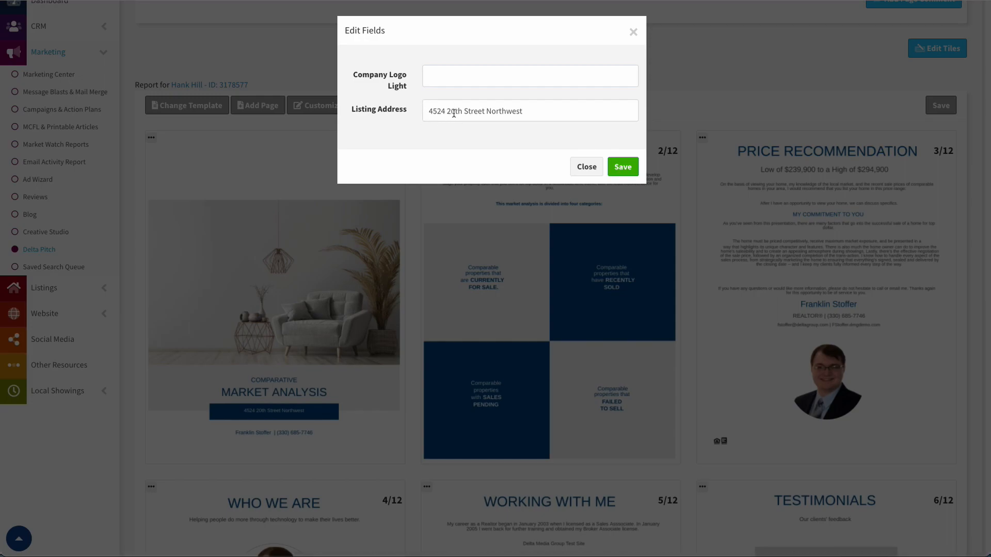
left_click(451, 111)
left_click_drag(426, 110, 516, 110)
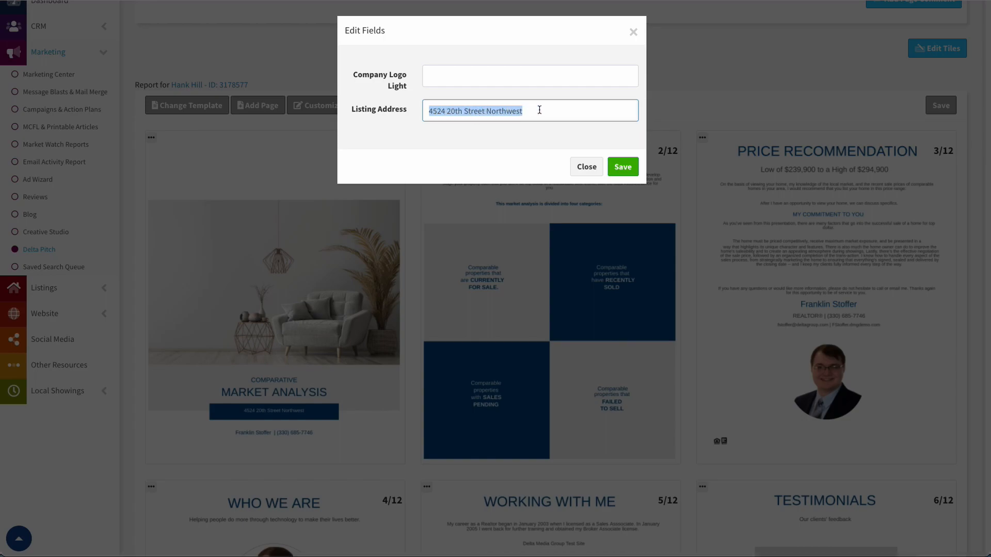
left_click(530, 114)
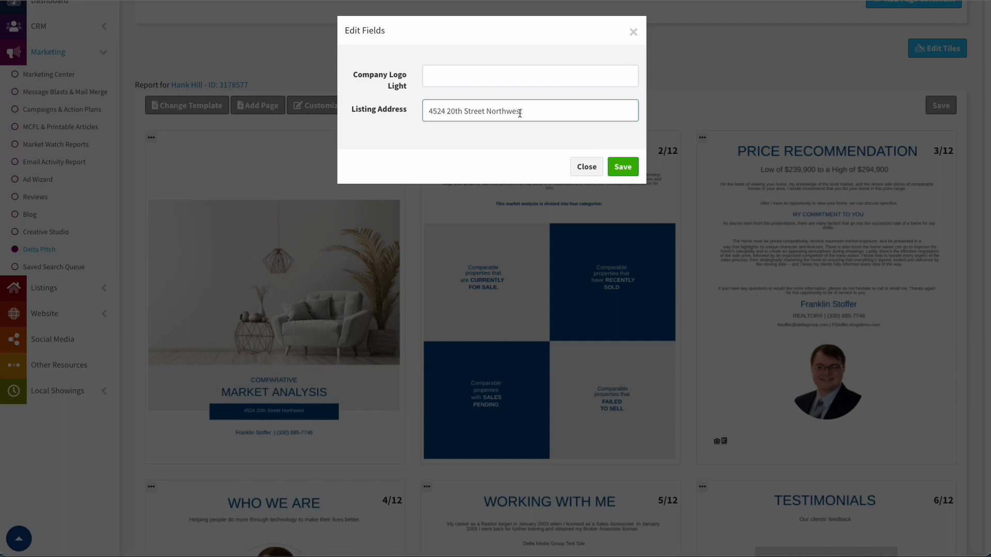
left_click(585, 168)
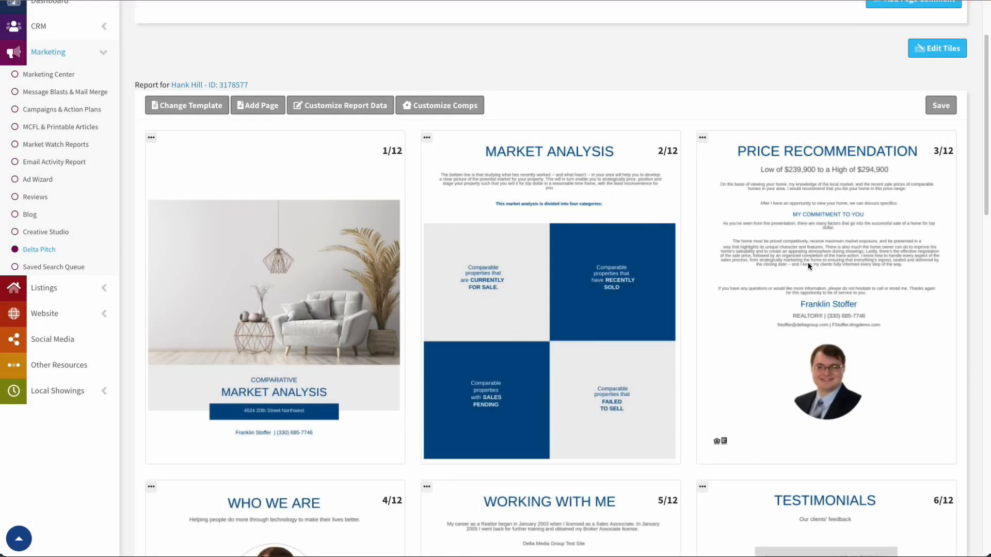
In the Price Recommendation page's edit form, reduce the agent's surname to an initial and save.
left_click(703, 138)
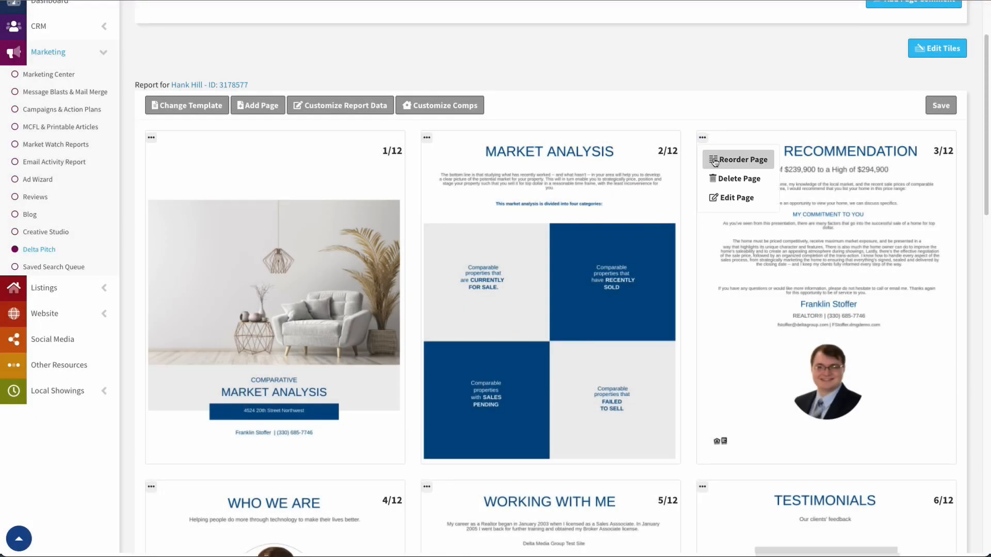
left_click(718, 197)
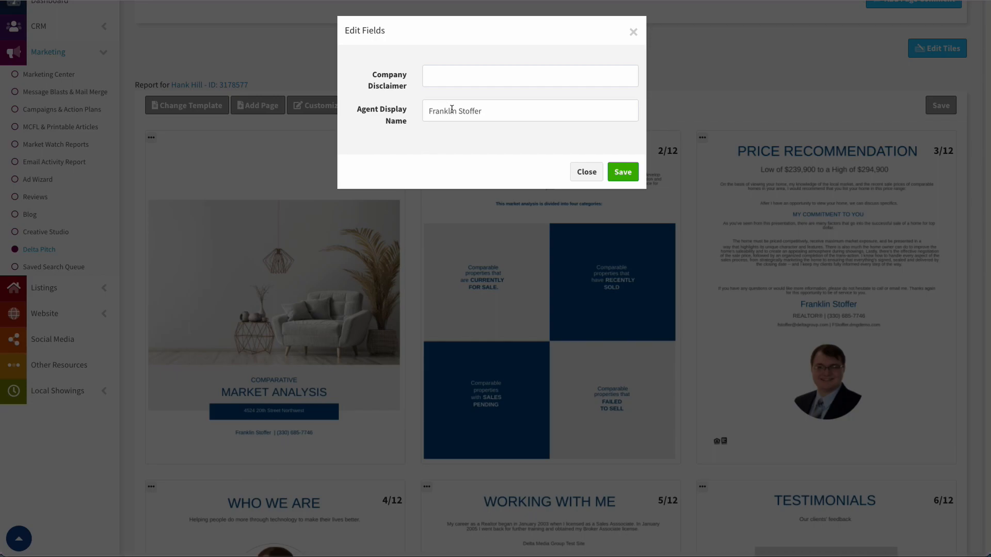
left_click(489, 112)
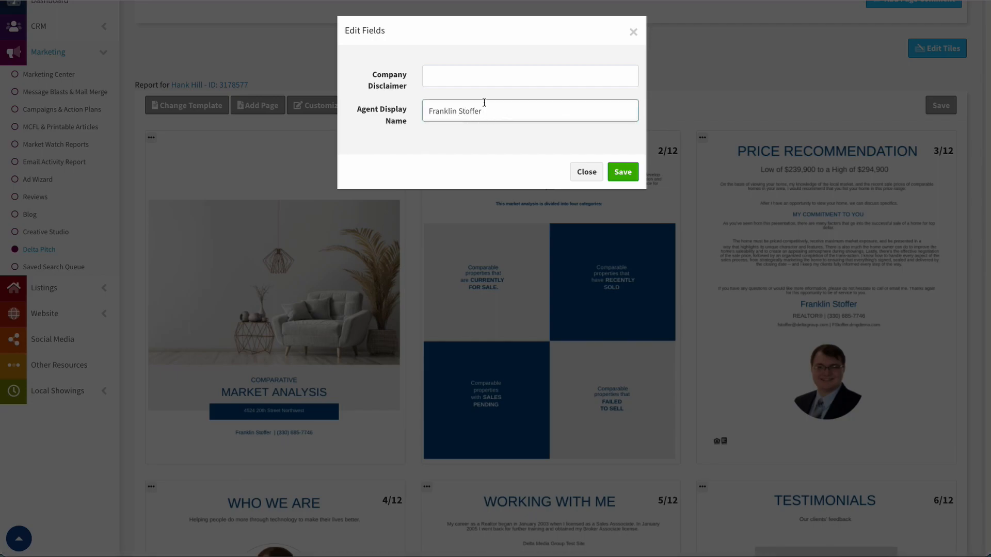
key("shift+Left")
key("shift+Left")
key("shift+Left")
key("shift+Left")
key("shift+Left")
key("shift+Left")
type(".")
left_click(619, 171)
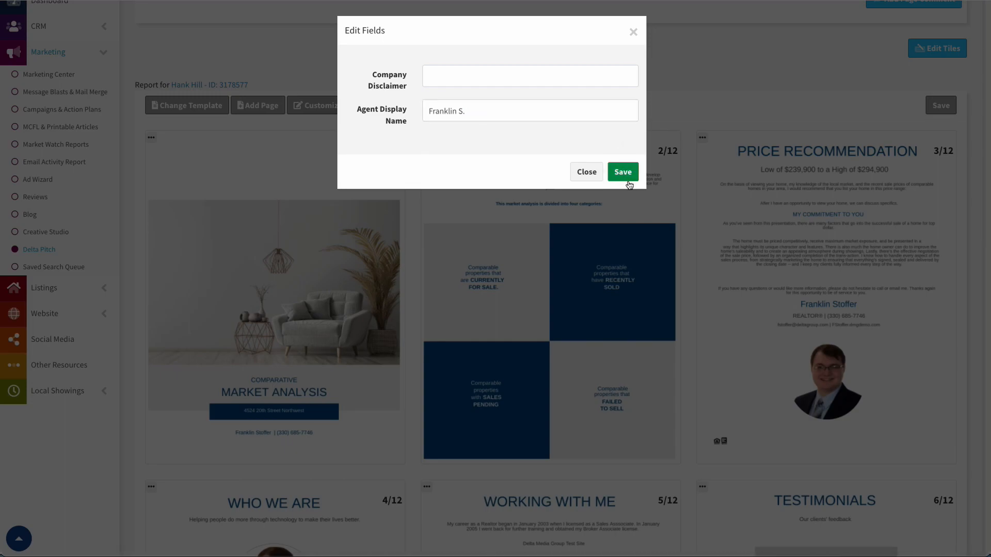
left_click(623, 172)
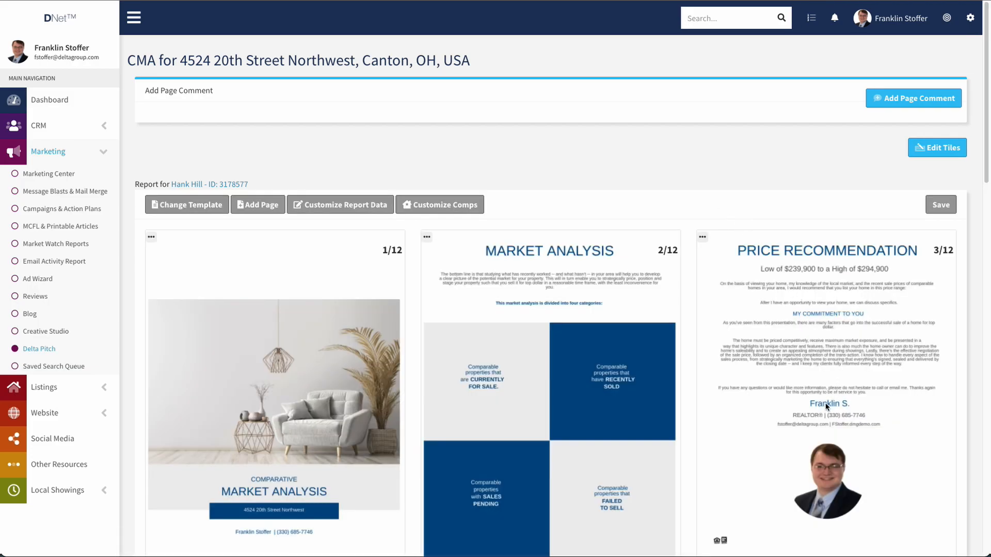
scroll(815, 343, "down", 4)
scroll(809, 338, "down", 3)
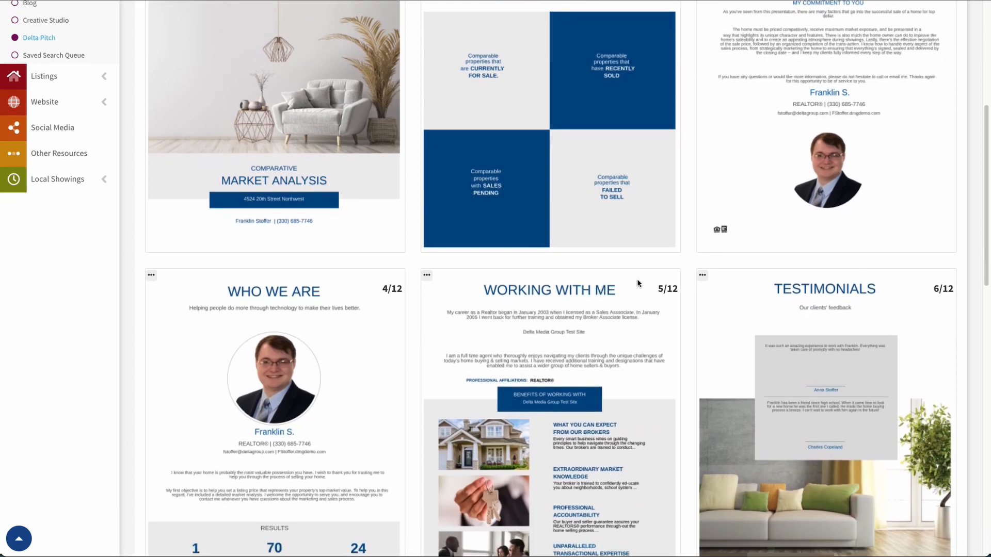
scroll(723, 287, "up", 1)
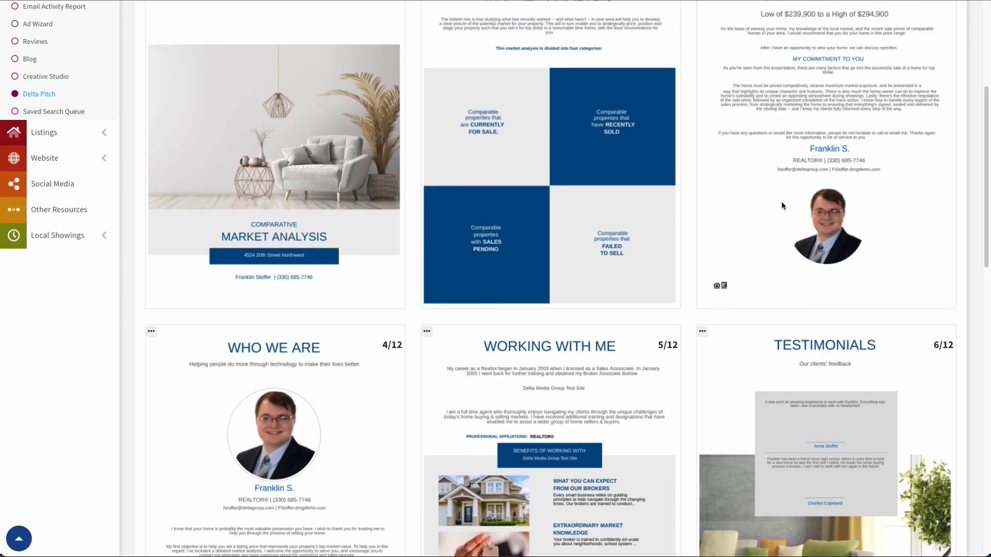
scroll(777, 201, "down", 3)
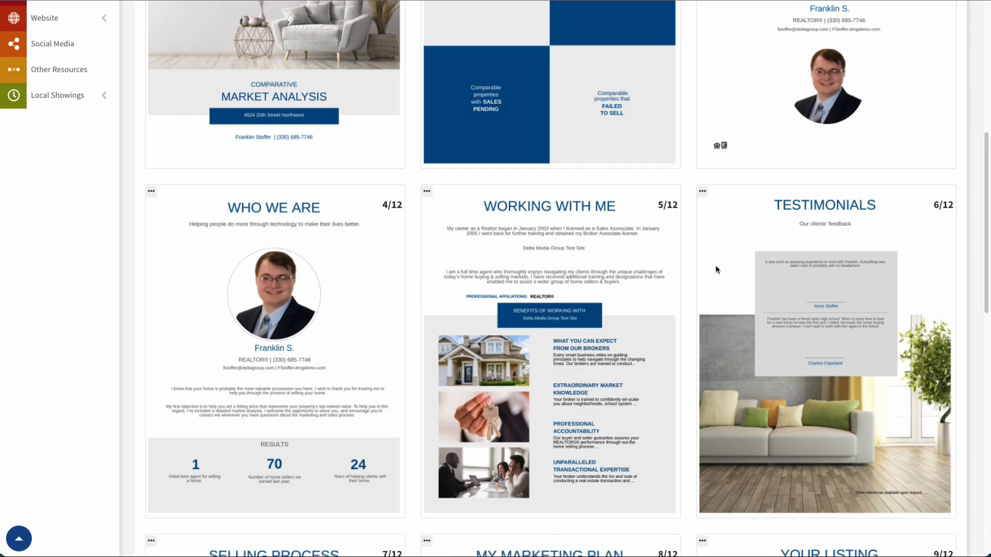
left_click(151, 191)
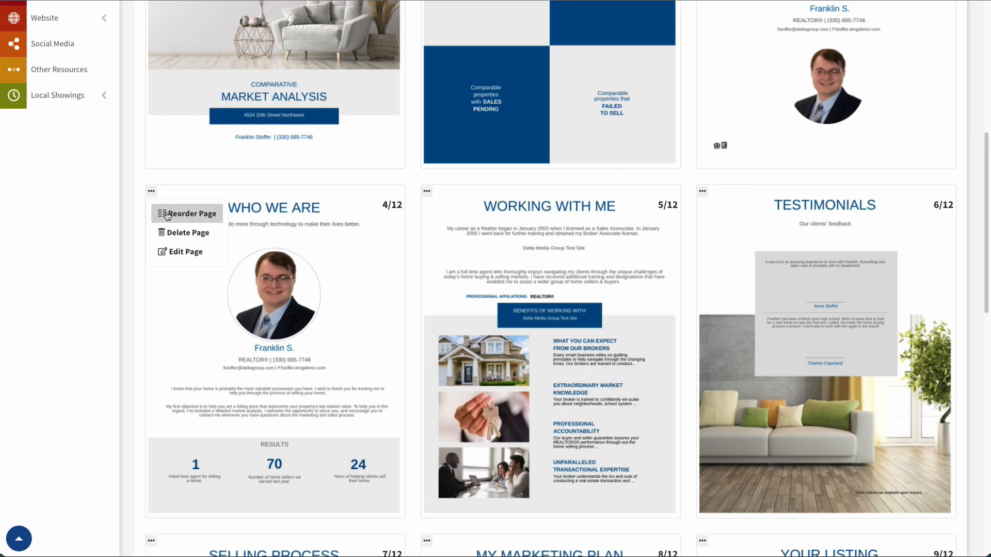
left_click(172, 255)
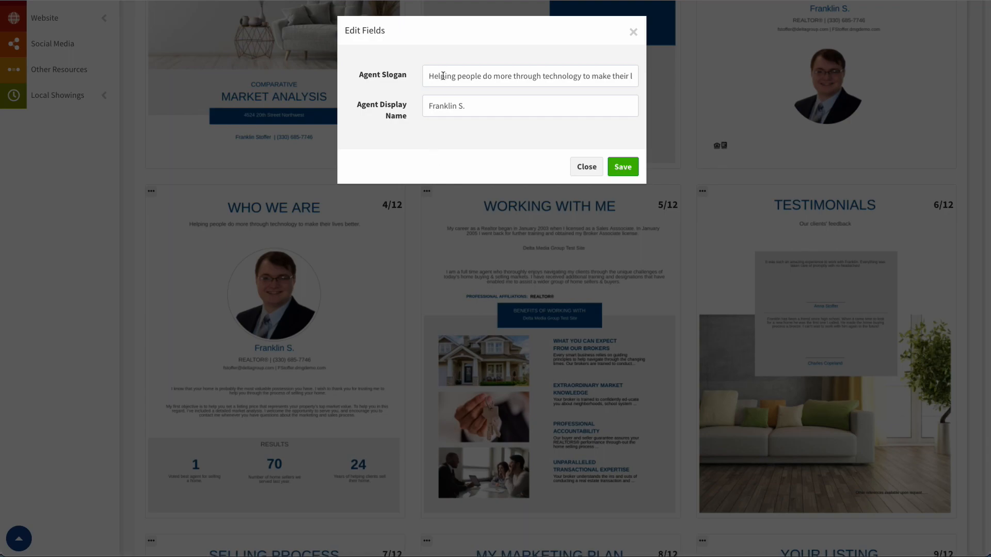
left_click(542, 75)
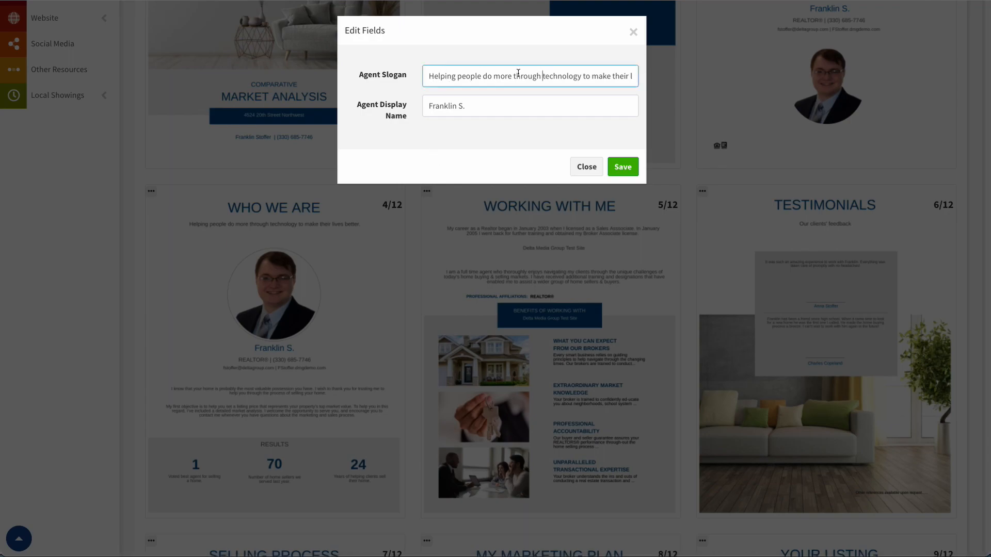
left_click(586, 166)
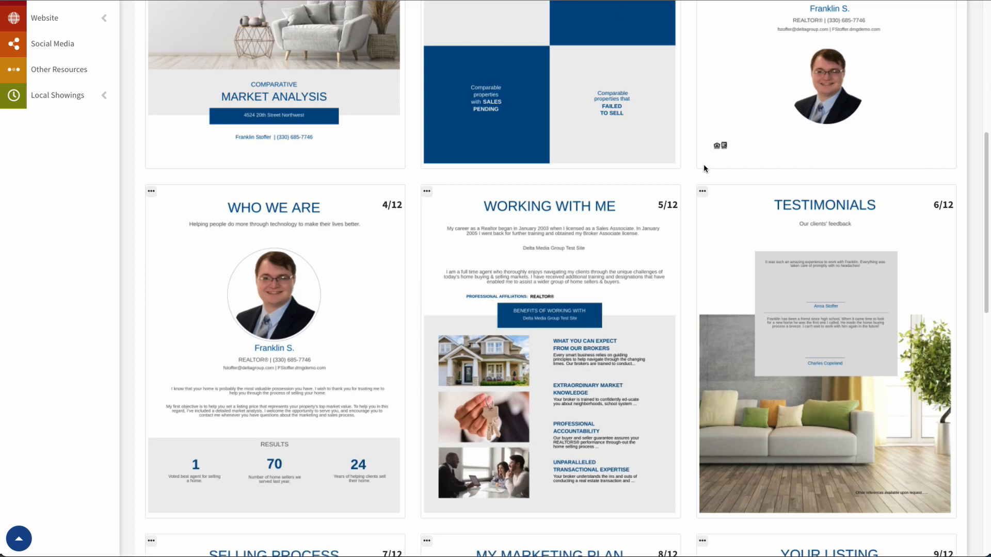
Edit the Testimonials page: choose a different client quote as Testimonial 1, keep Testimonial 2, save.
left_click(702, 193)
left_click(734, 250)
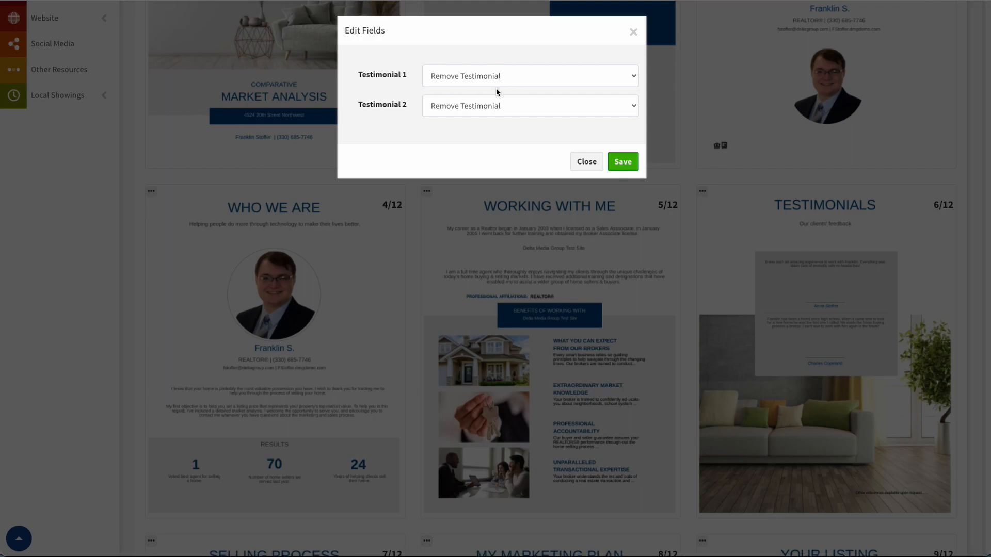
left_click(497, 87)
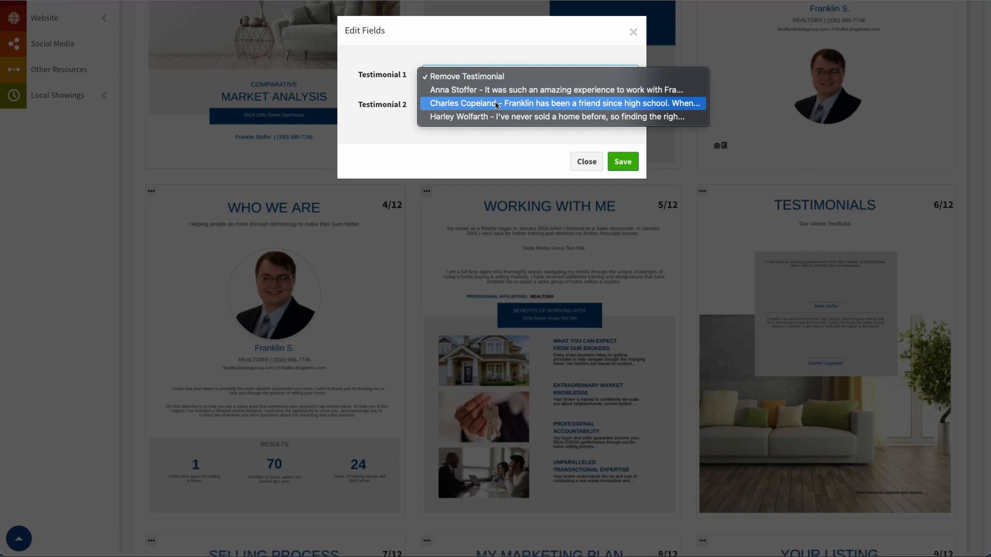
left_click(519, 117)
left_click(523, 108)
left_click(524, 132)
left_click(623, 166)
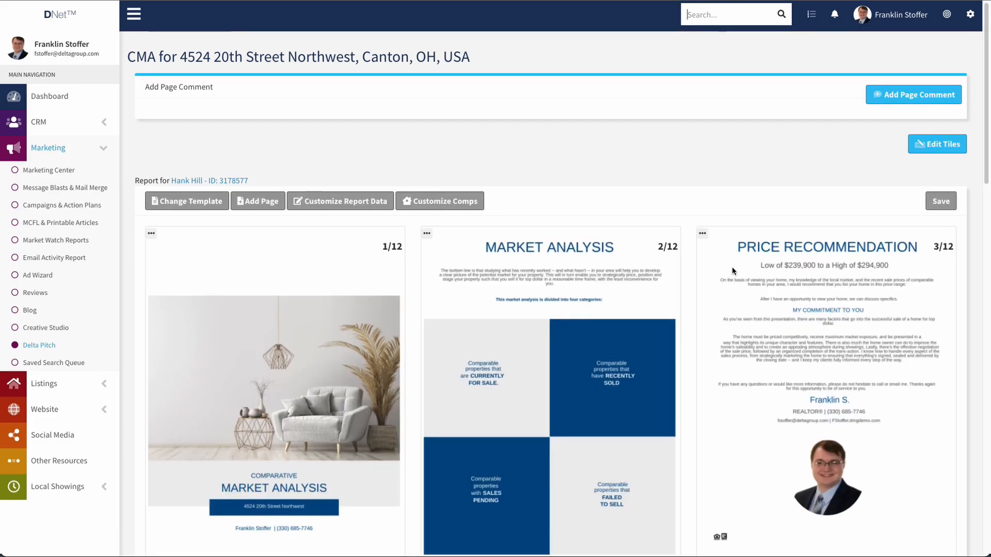
scroll(725, 262, "down", 9)
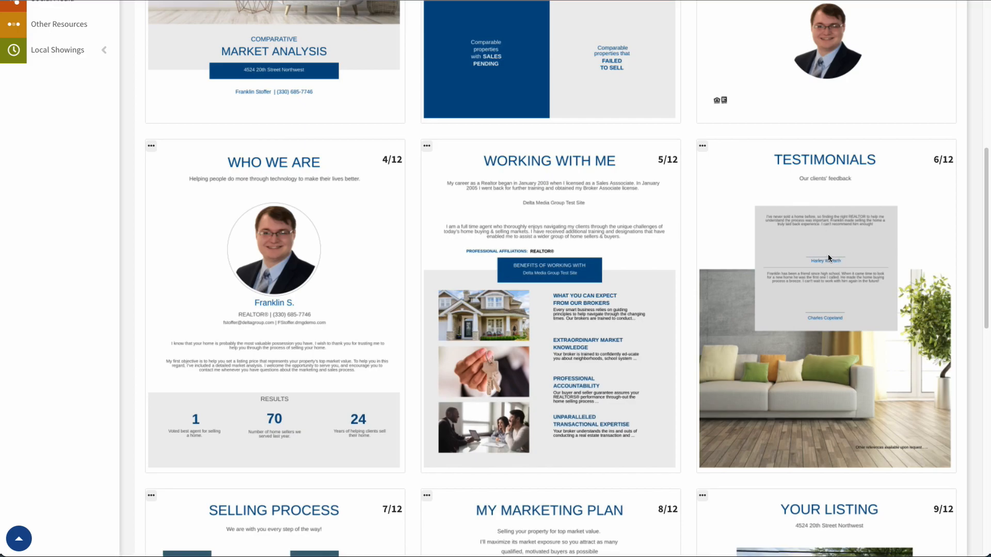
scroll(831, 254, "down", 2)
scroll(829, 252, "down", 2)
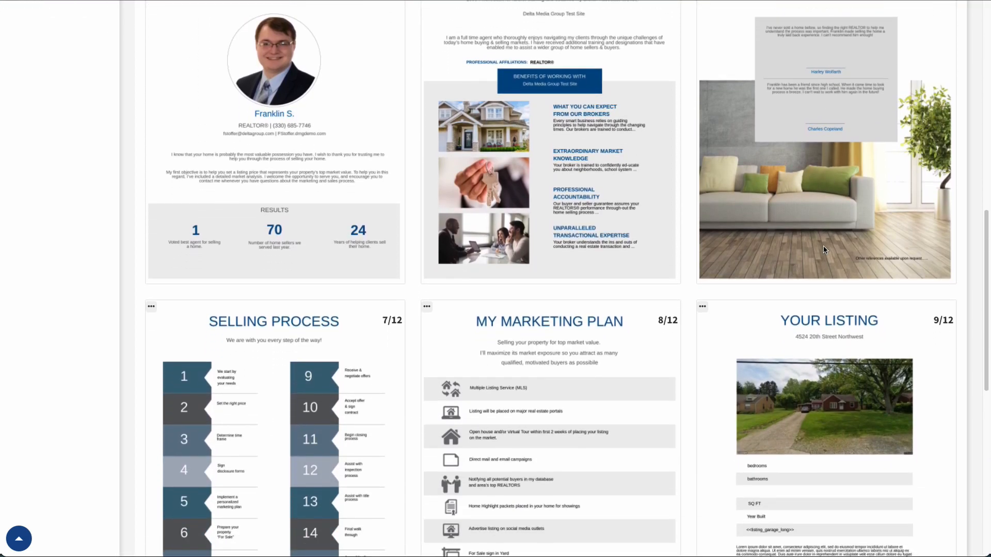
scroll(826, 227, "down", 3)
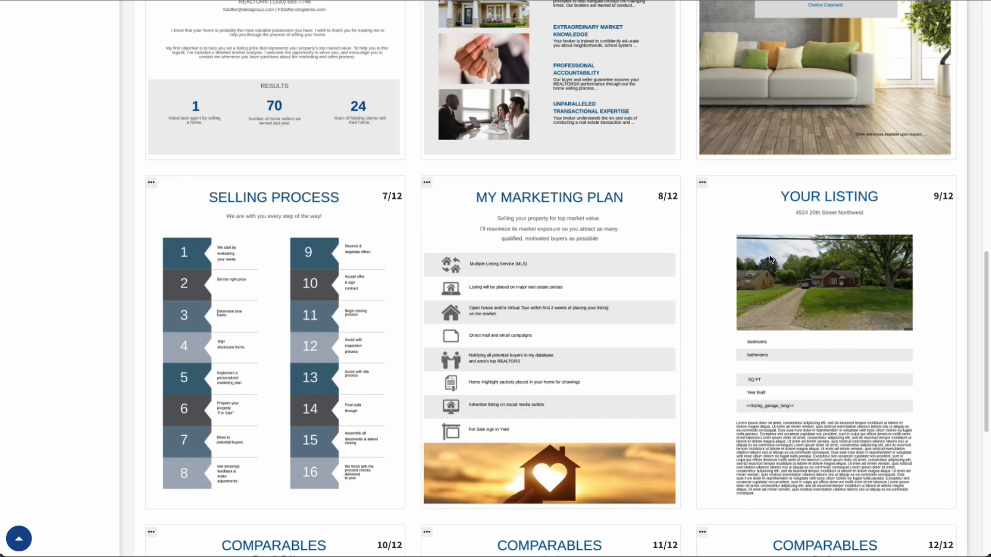
left_click(702, 183)
left_click(728, 241)
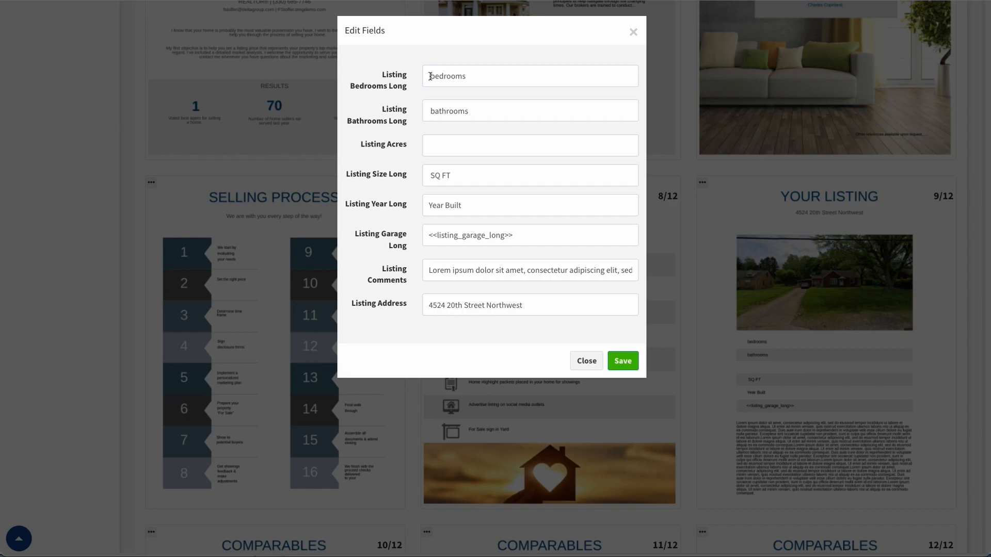
left_click(582, 364)
scroll(643, 346, "down", 5)
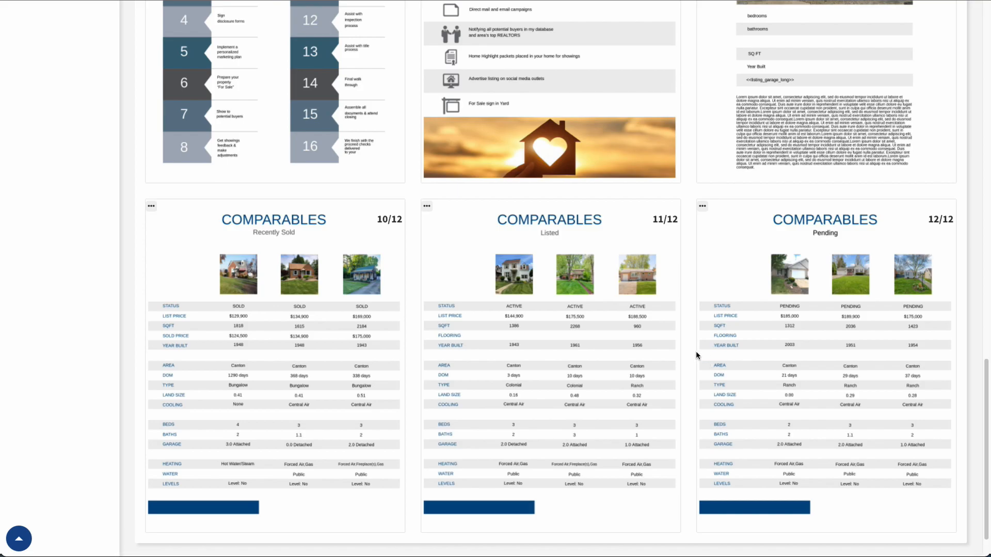
scroll(614, 356, "down", 1)
scroll(612, 354, "up", 4)
scroll(612, 355, "up", 15)
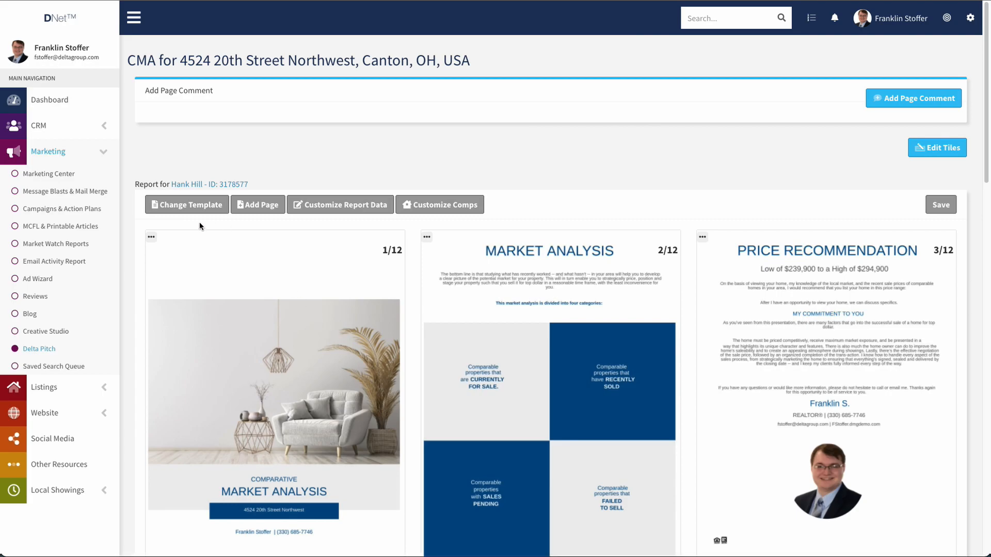
Change the report template to Standard CMA Template 1 from the System templates.
left_click(189, 205)
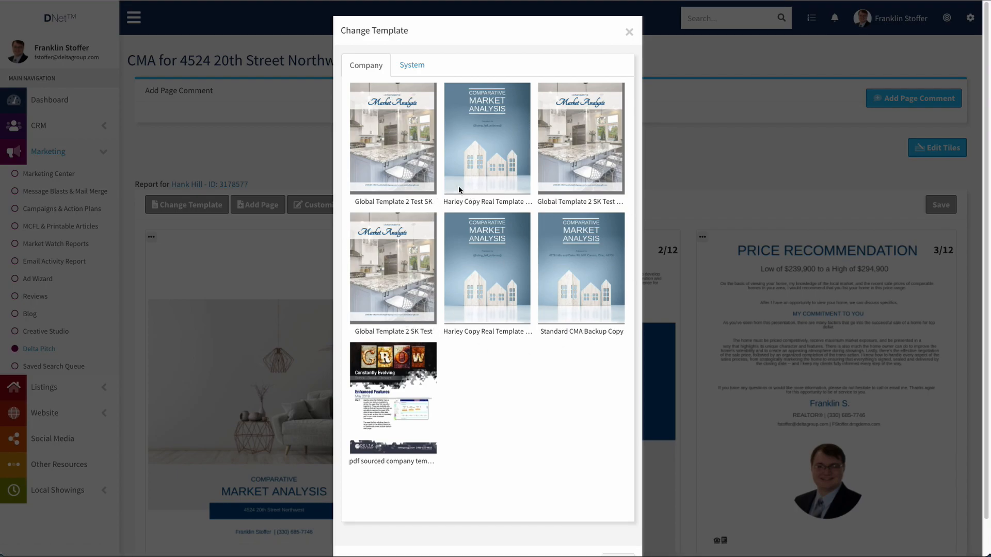
left_click(412, 66)
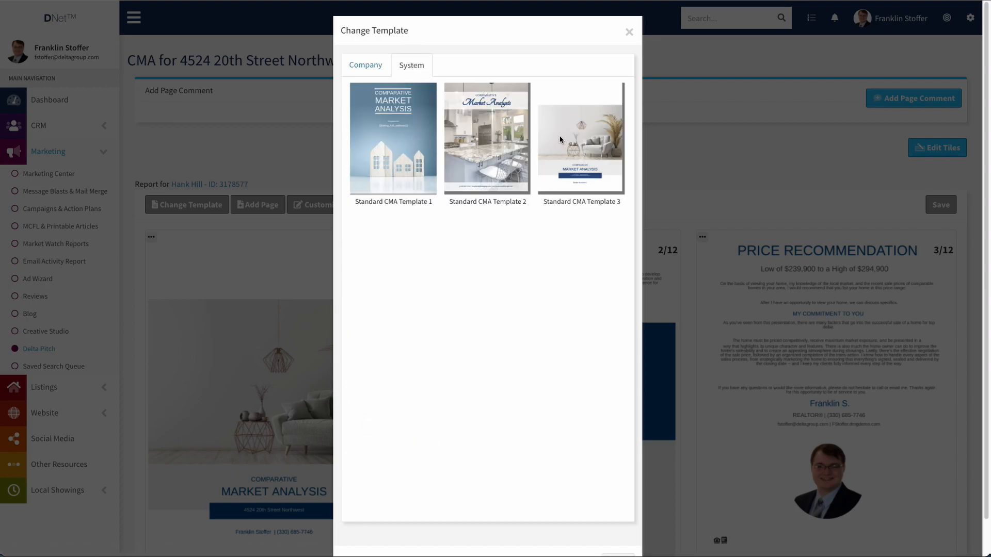
left_click(382, 133)
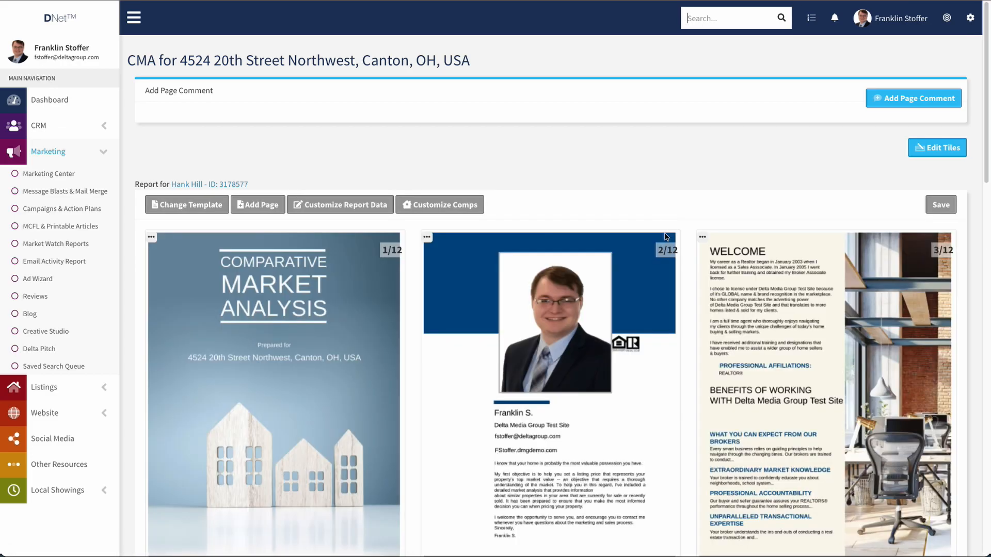
scroll(676, 229, "down", 4)
scroll(679, 230, "down", 5)
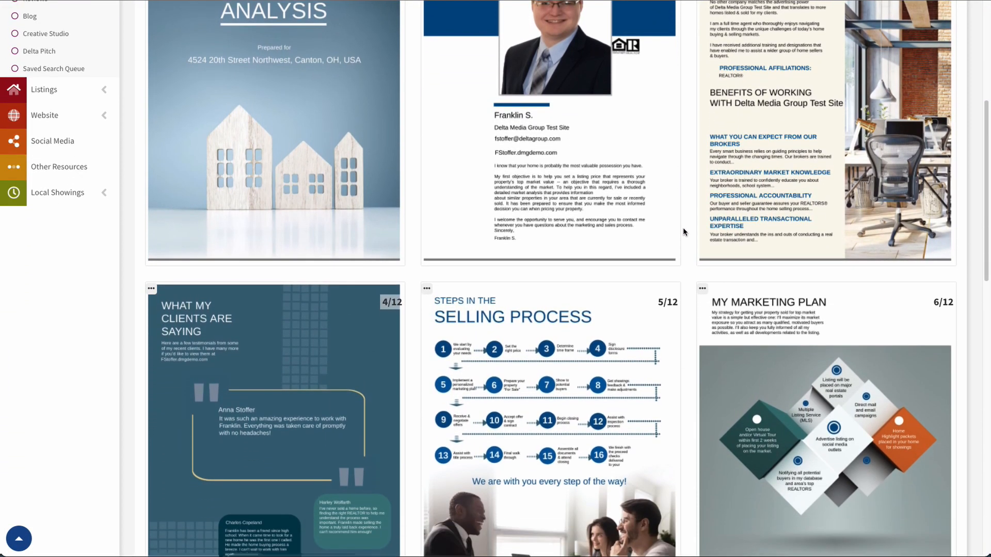
scroll(684, 234, "down", 4)
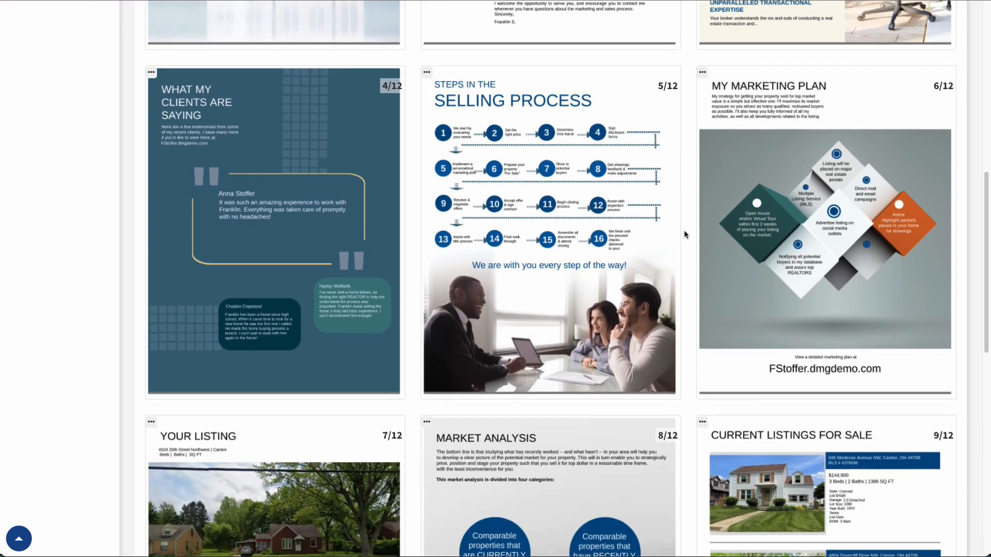
scroll(690, 229, "down", 6)
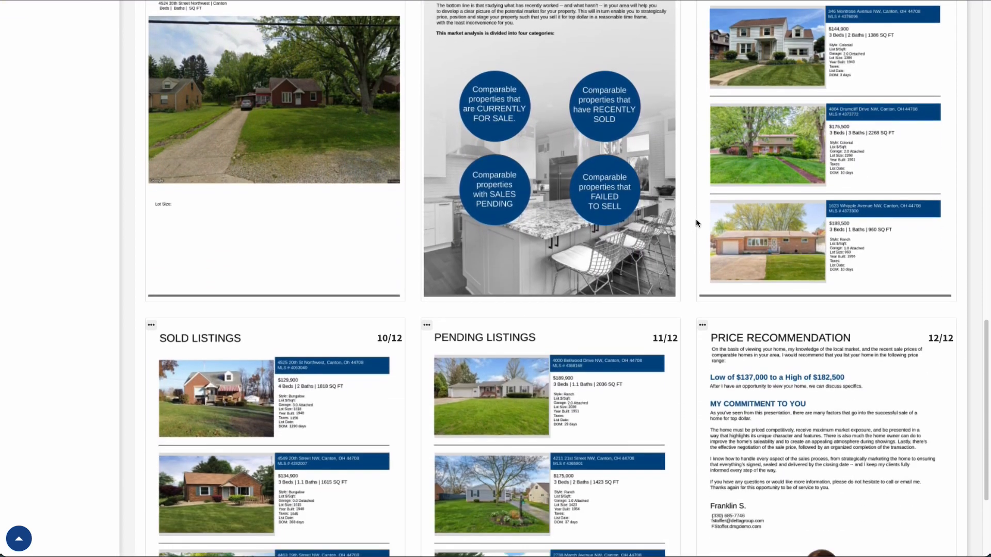
scroll(473, 451, "down", 2)
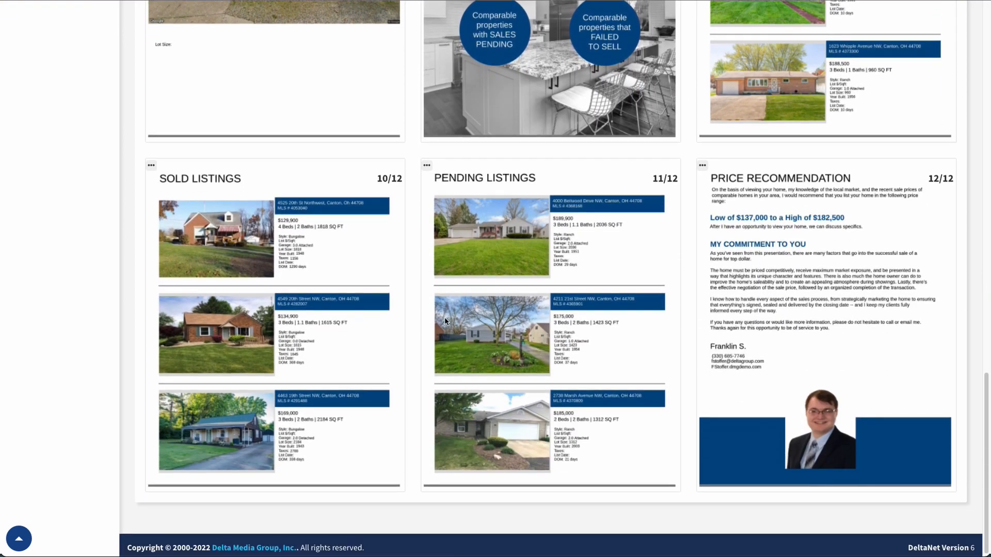
scroll(476, 335, "up", 5)
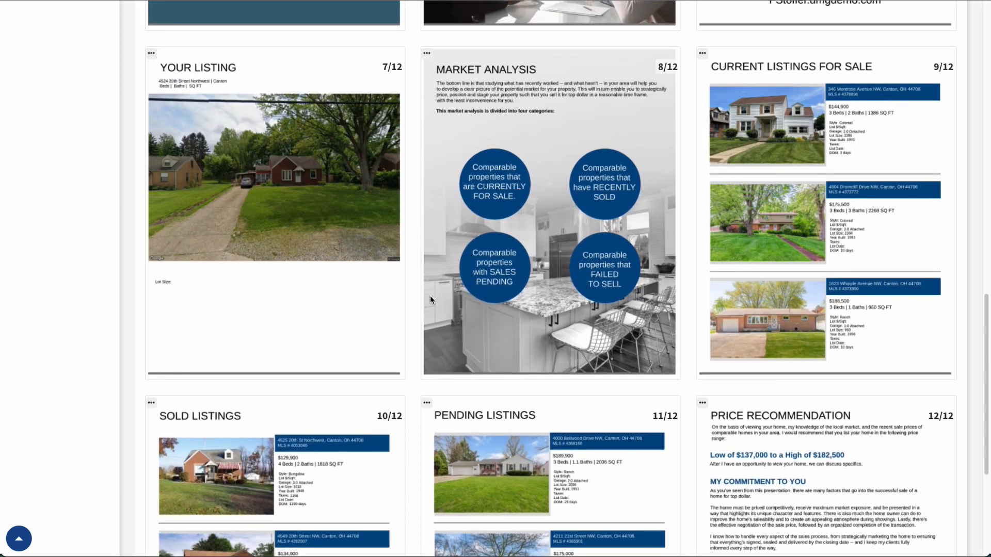
scroll(430, 295, "up", 10)
scroll(427, 295, "up", 4)
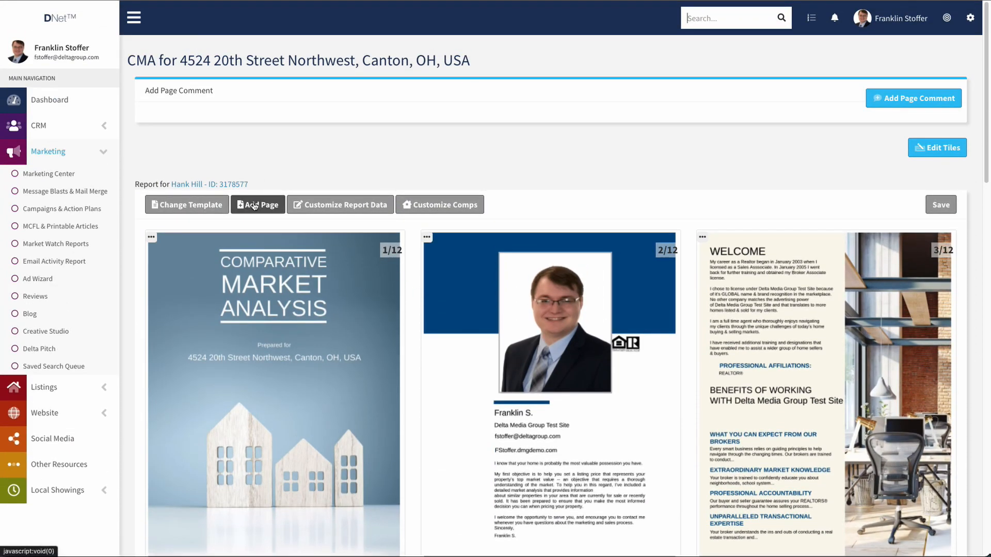
Add the Selling Process page from the System page templates, bringing the report to 13 pages.
left_click(254, 206)
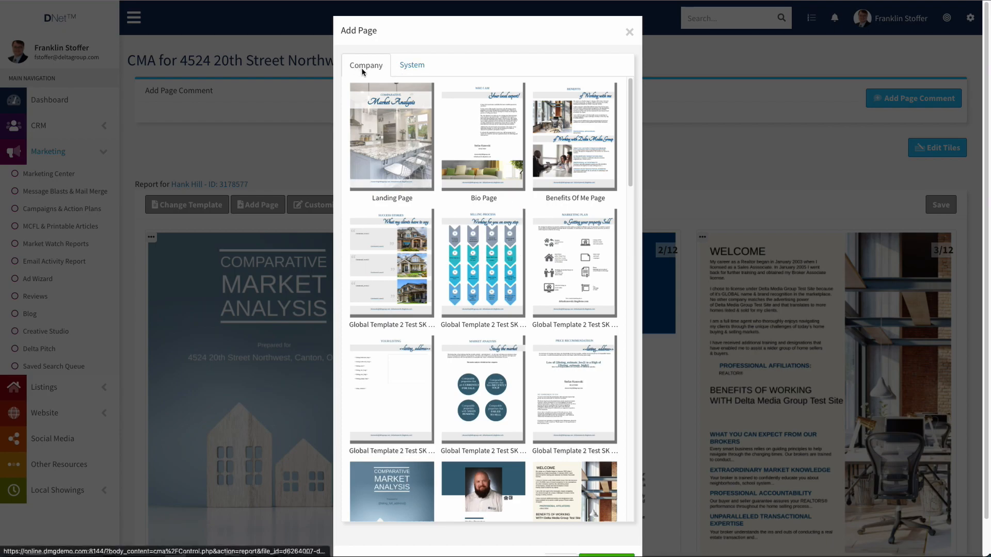
left_click(404, 68)
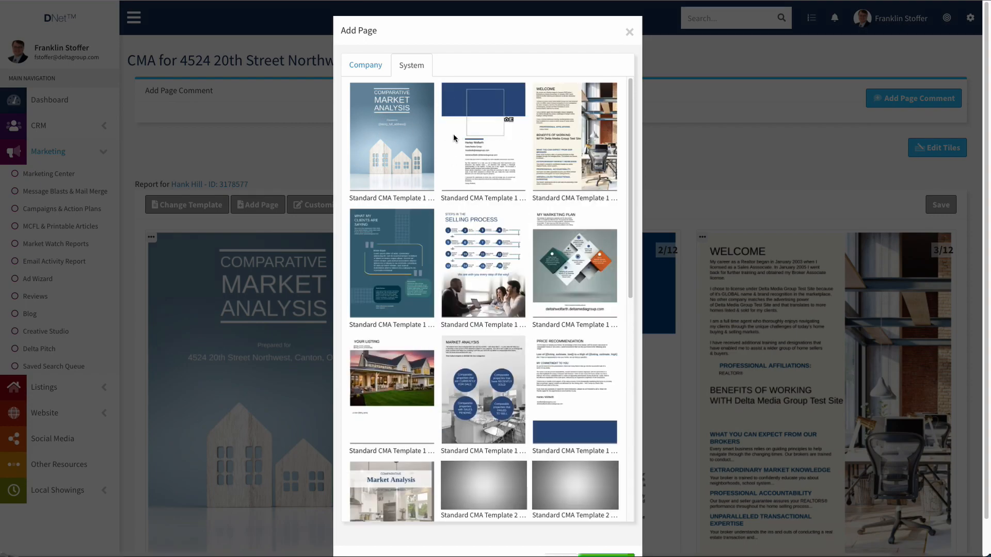
scroll(488, 202, "down", 4)
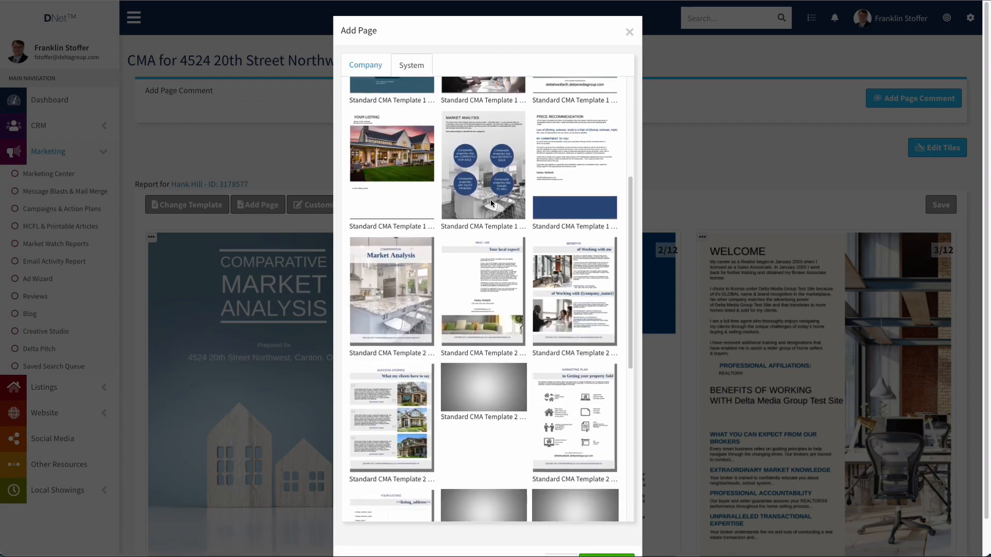
scroll(483, 248, "down", 2)
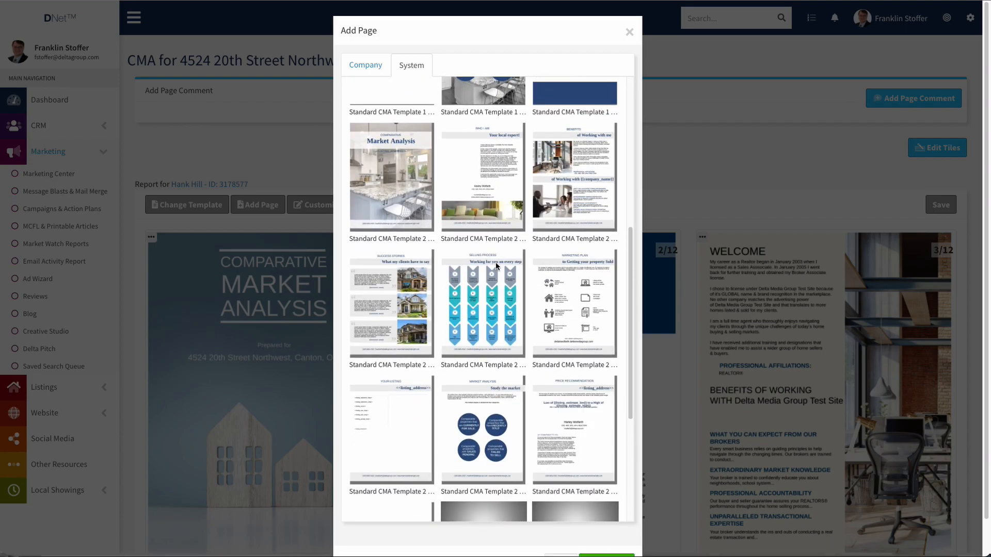
left_click(486, 298)
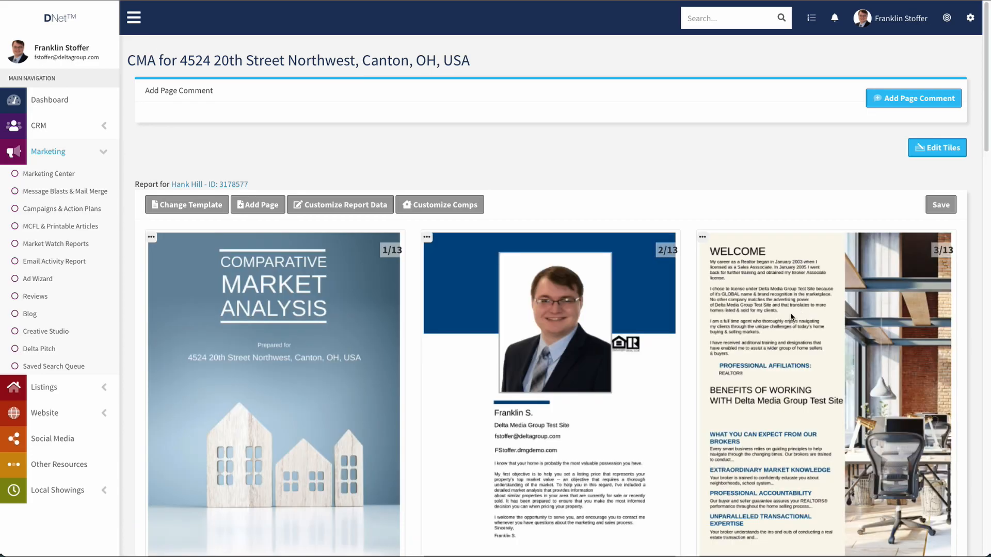
Delete the Selling Process page (10/13), leaving Price Recommendation as page 12 of 12.
scroll(792, 317, "down", 20)
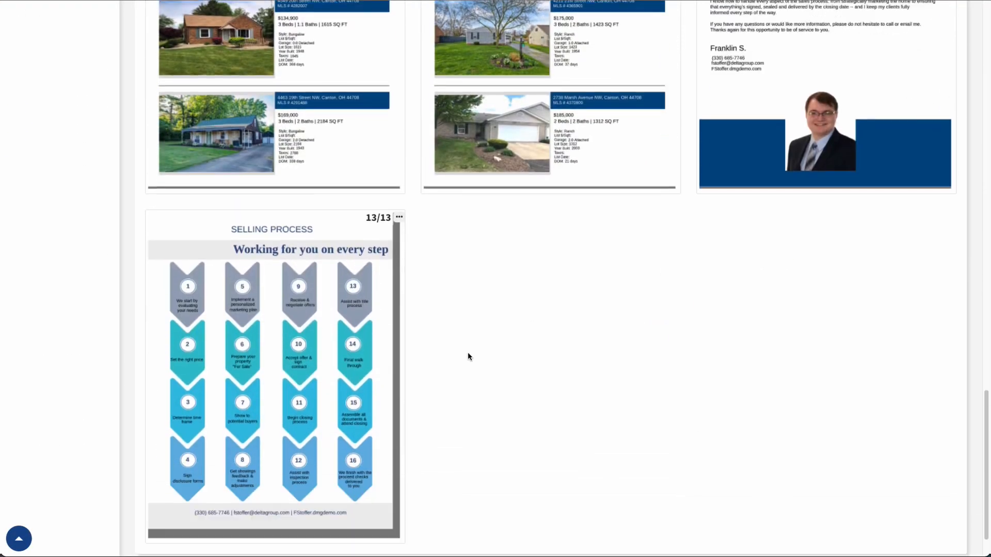
scroll(468, 356, "down", 2)
left_click_drag(305, 283, 722, 206)
scroll(464, 155, "down", 4)
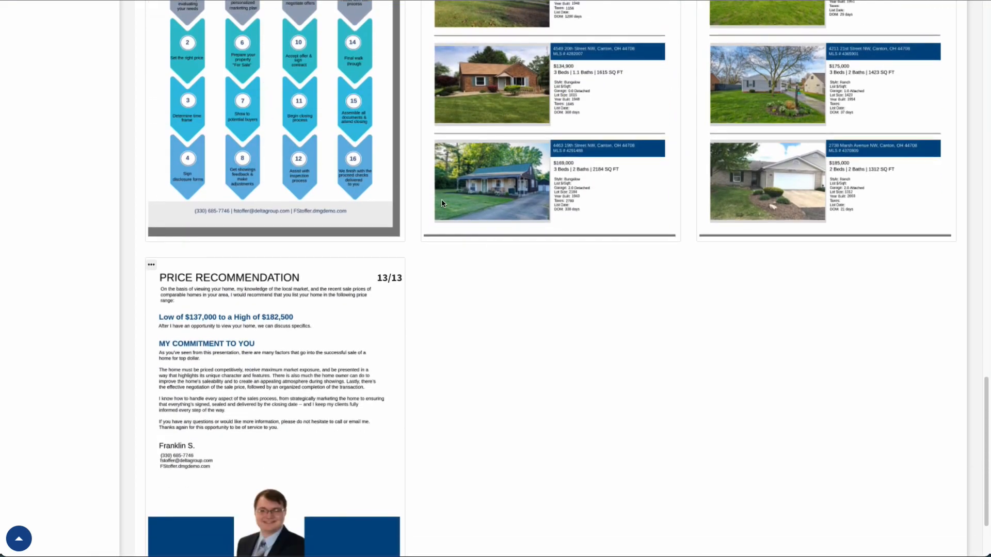
scroll(379, 167, "up", 9)
scroll(301, 337, "down", 3)
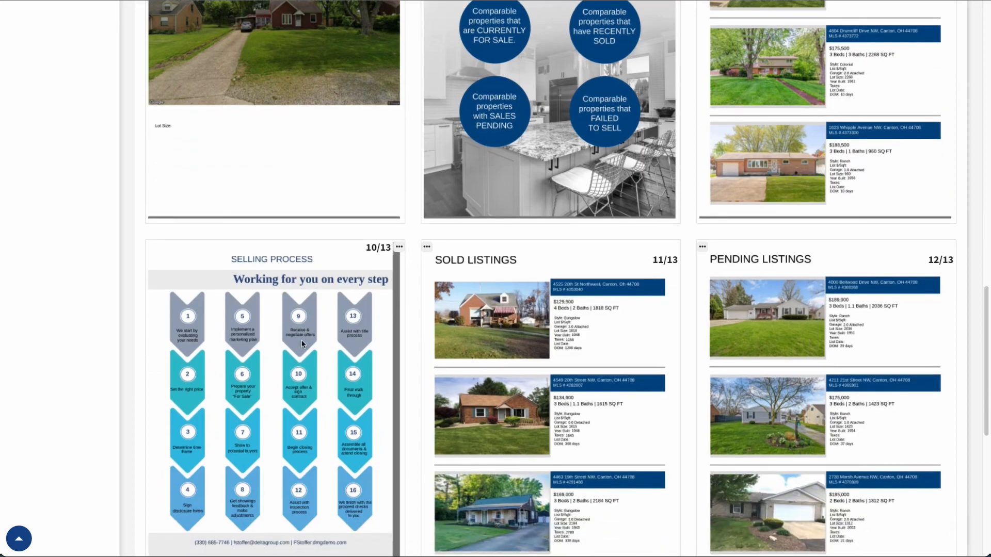
left_click(399, 248)
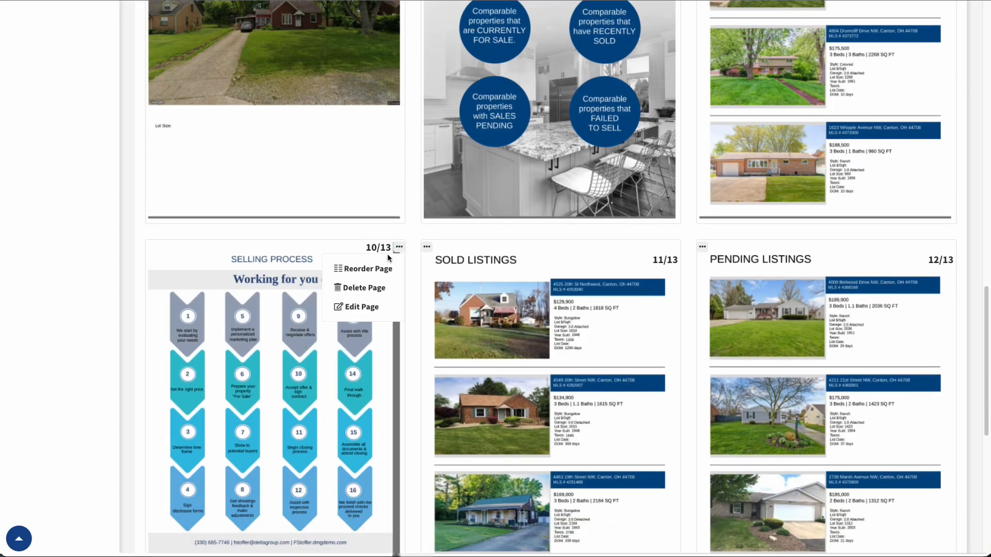
left_click(366, 289)
scroll(624, 333, "down", 3)
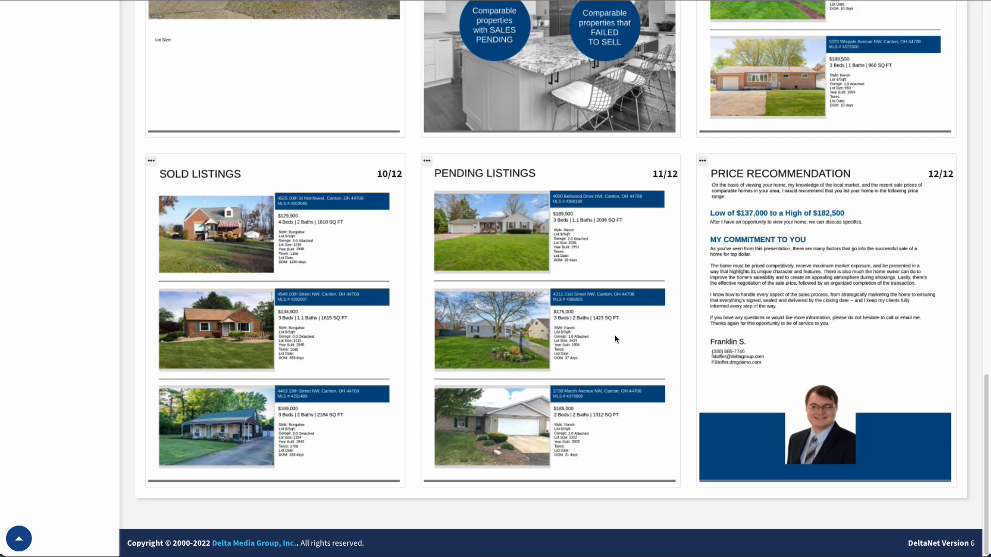
scroll(615, 334, "up", 20)
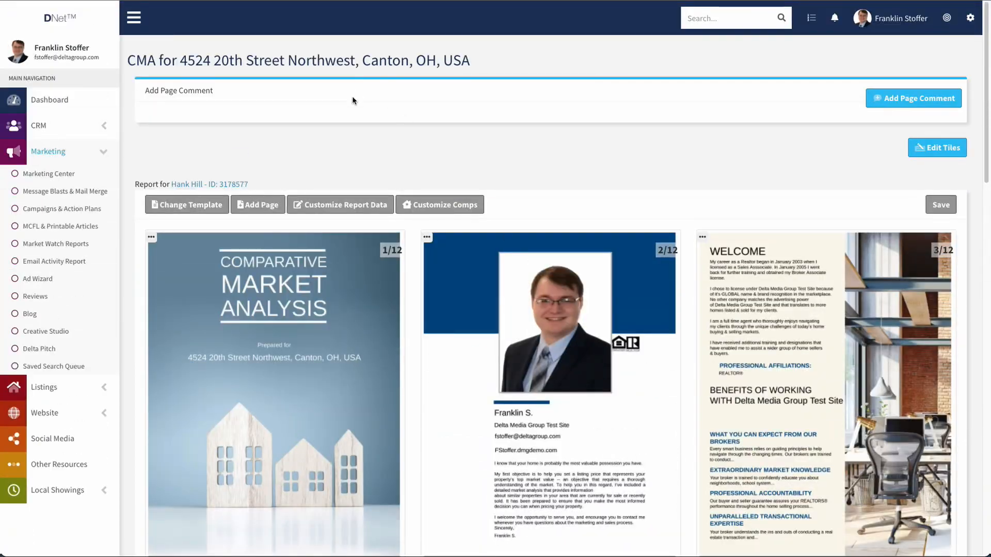
left_click(258, 205)
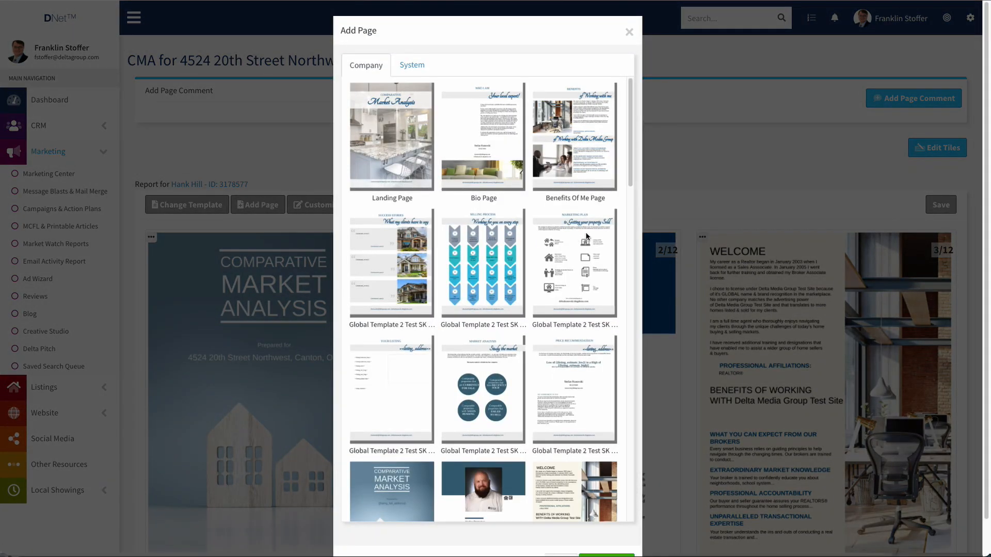
scroll(633, 242, "down", 5)
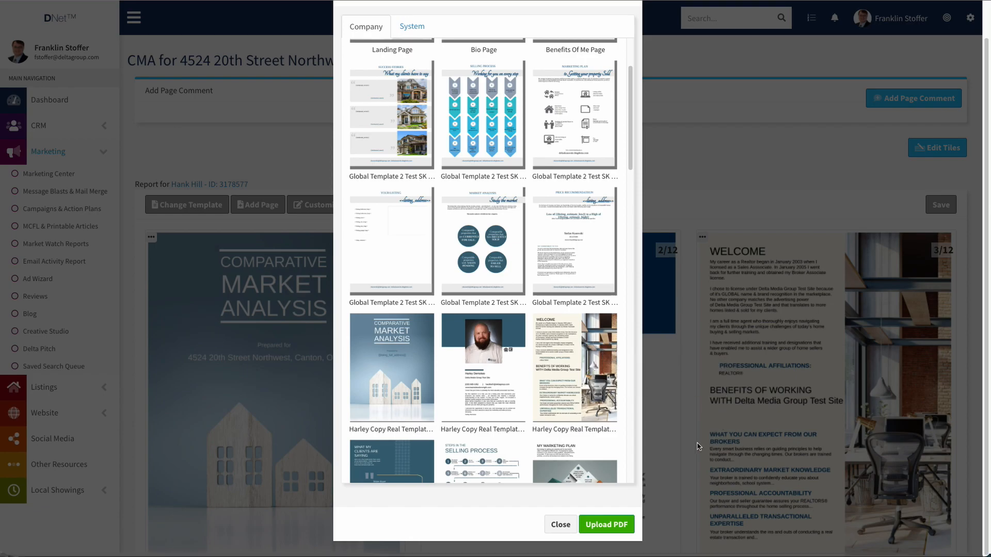
scroll(552, 512, "down", 1)
left_click(560, 526)
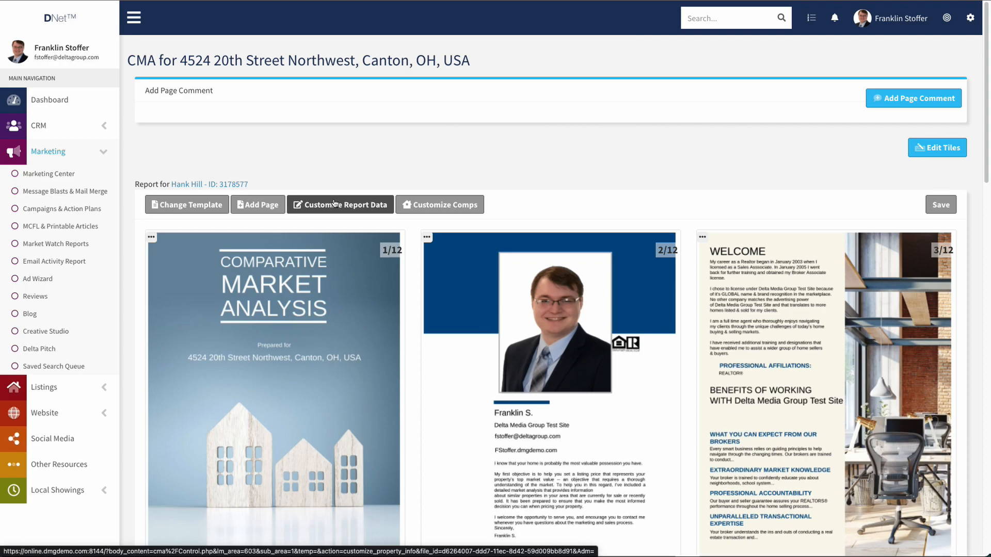
Open Customize Report Data and show the Location details for Canton, Stark County, OH 44708.
left_click(334, 206)
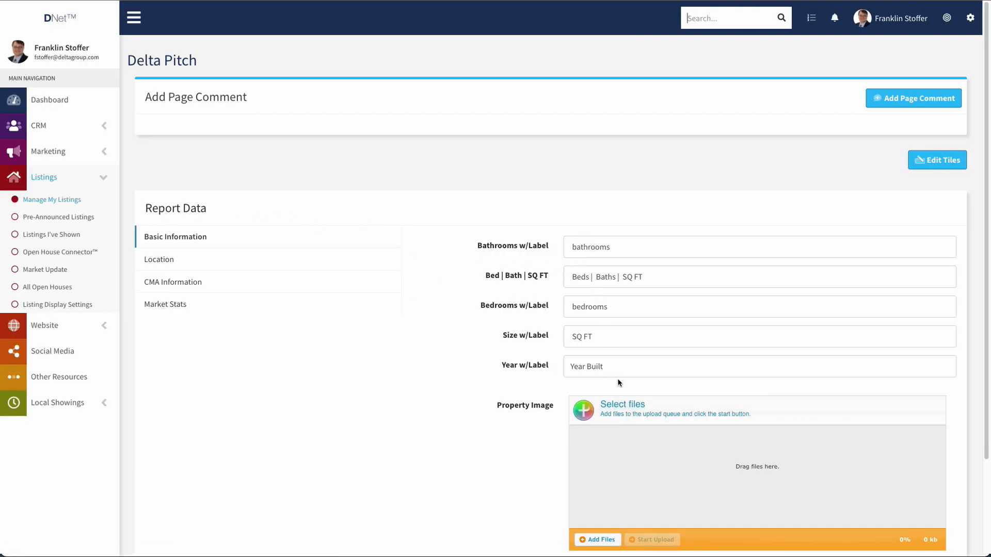
scroll(615, 387, "down", 1)
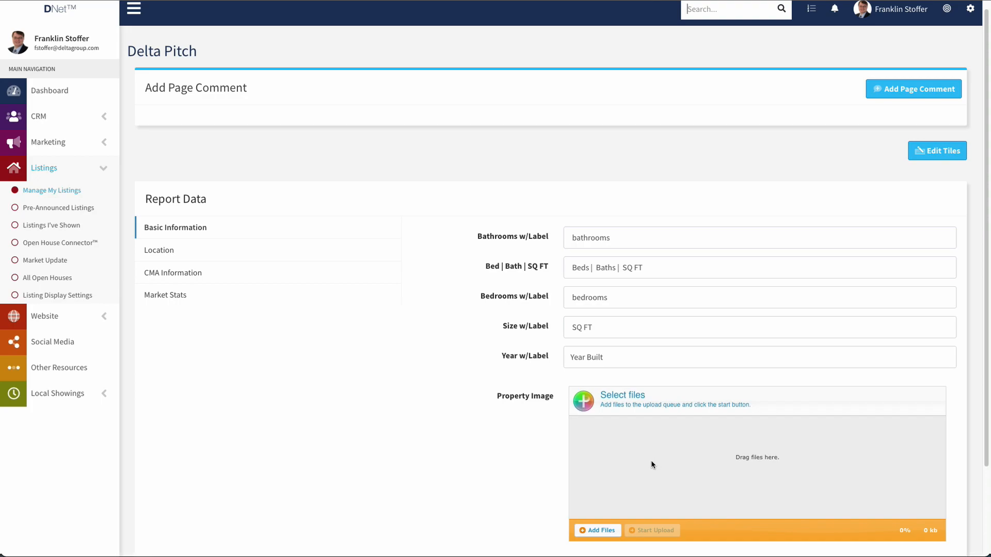
left_click(181, 253)
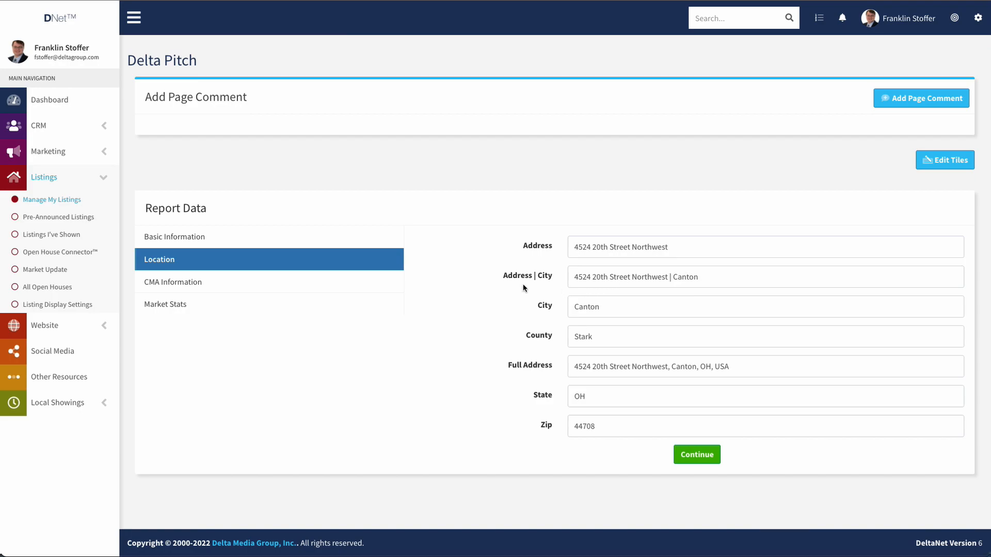
Edit the Address | City field, then show CMA Information with the $158,520 estimate and $137,000–$182,500 range.
left_click_drag(503, 275, 546, 280)
left_click(630, 277)
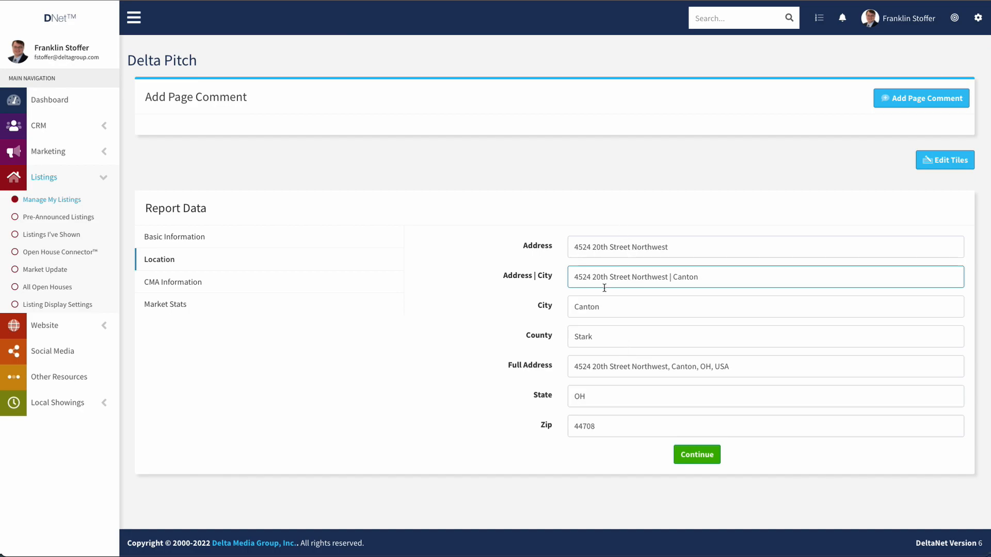
left_click(160, 282)
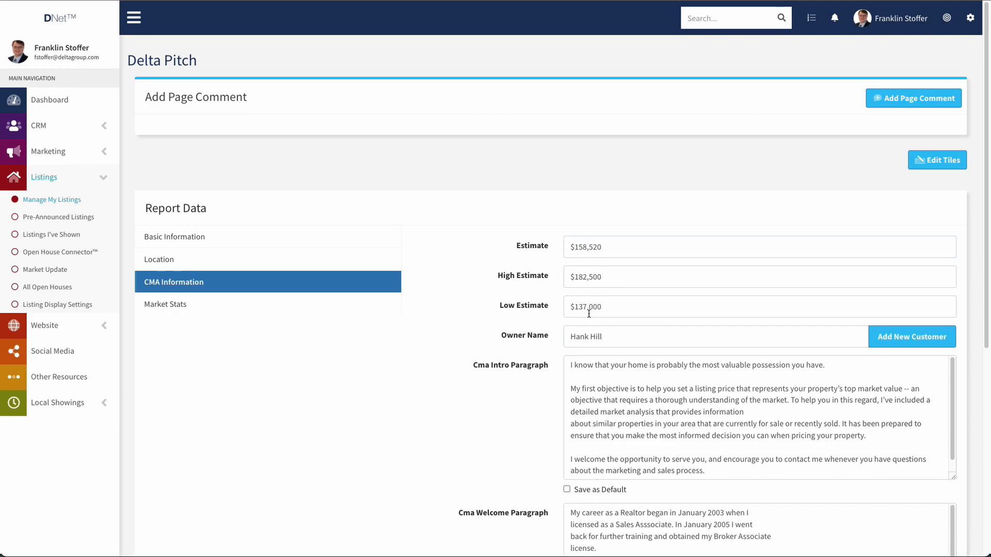
scroll(587, 297, "down", 1)
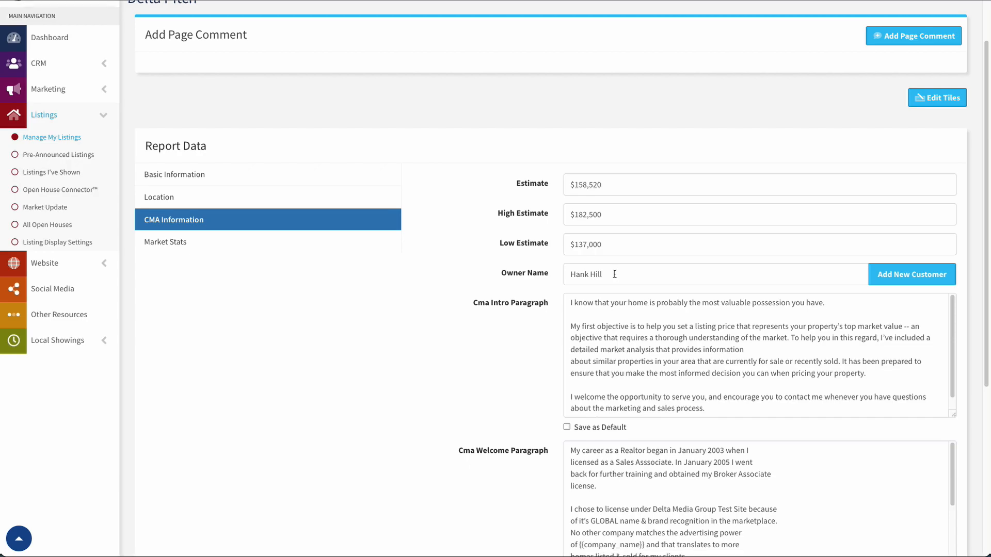
scroll(609, 263, "down", 2)
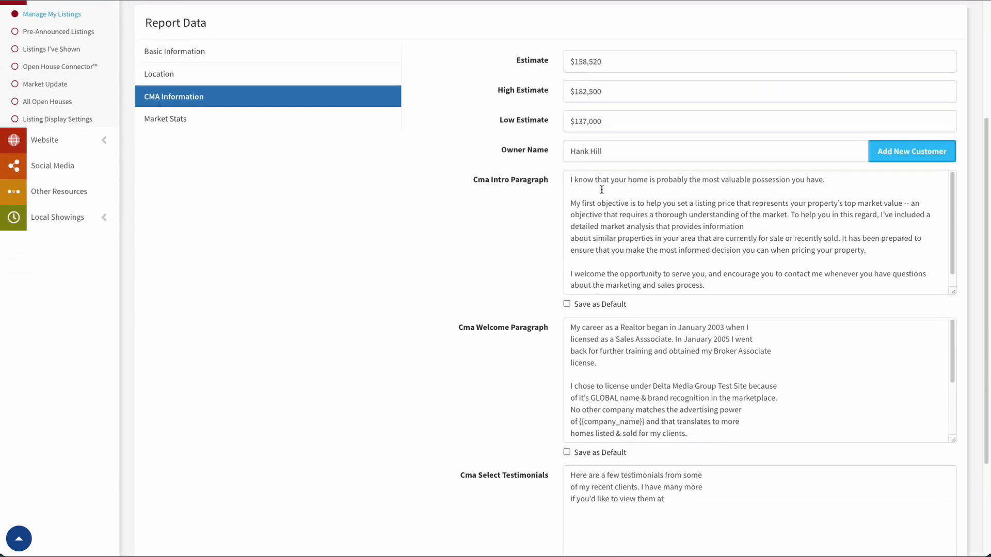
scroll(602, 195, "down", 1)
scroll(609, 238, "up", 1)
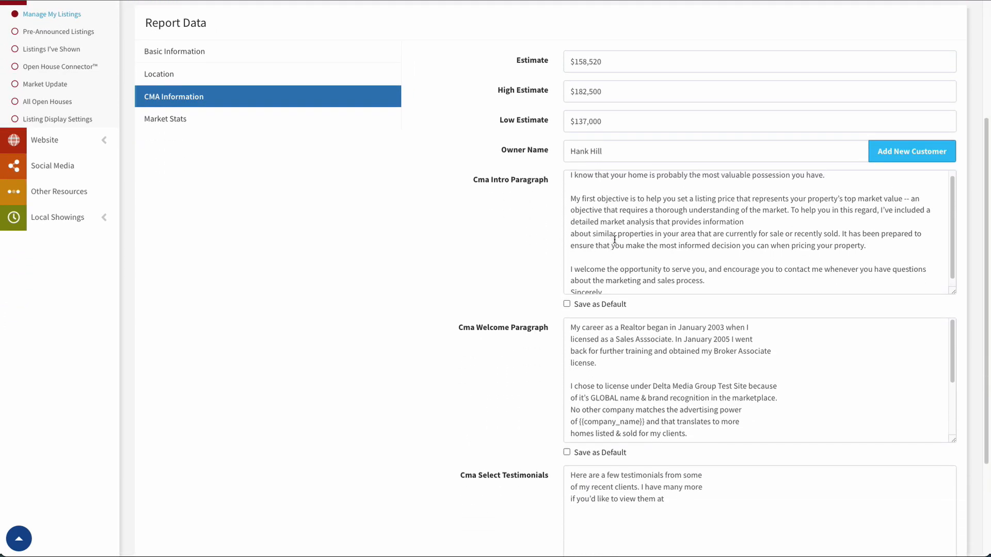
scroll(521, 241, "down", 2)
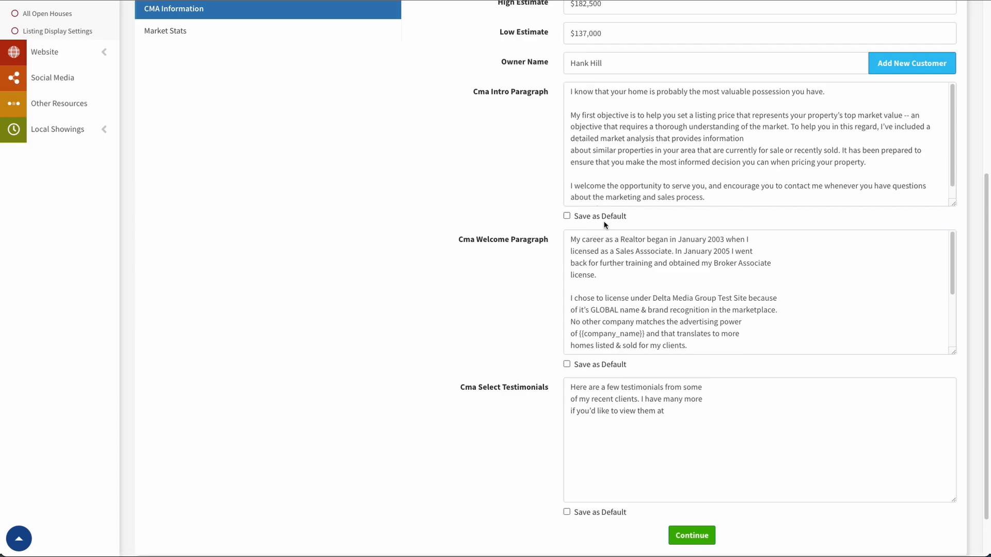
scroll(661, 155, "up", 1)
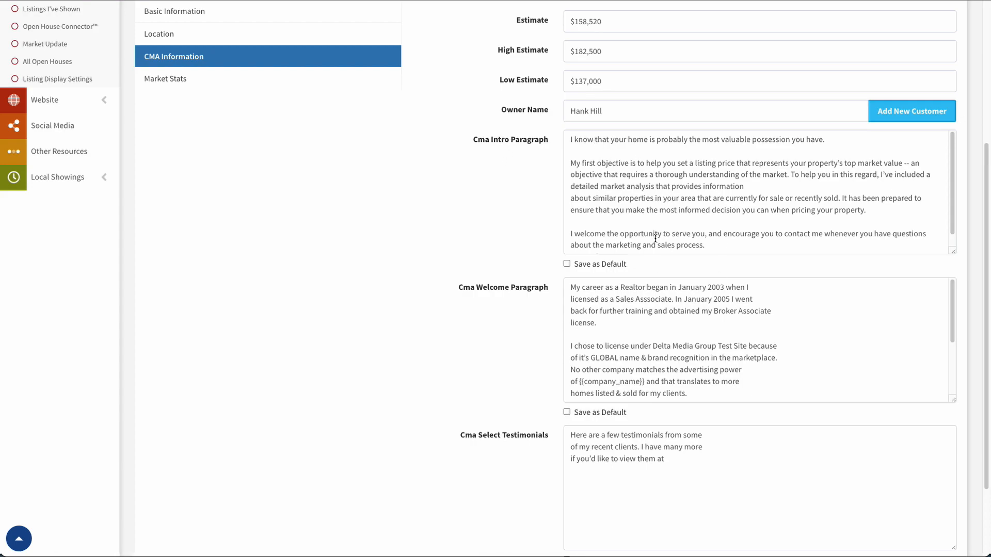
left_click(566, 264)
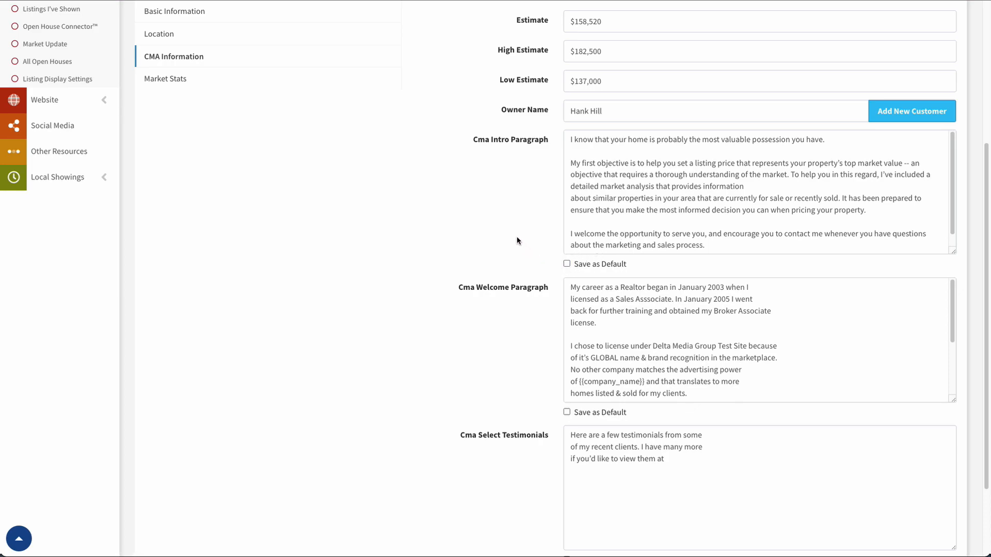
Show Market Stats: 41 average days on market, $254K average price, 163 listed, 192 sold.
left_click(175, 80)
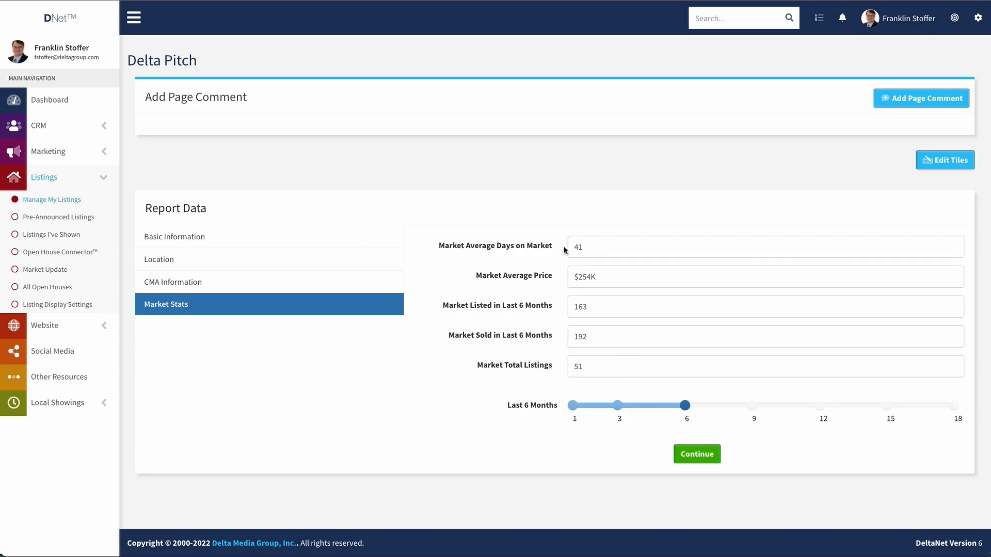
Leave Report Data and bring up Customize Comps with the Canton comparables mapped.
left_click(702, 456)
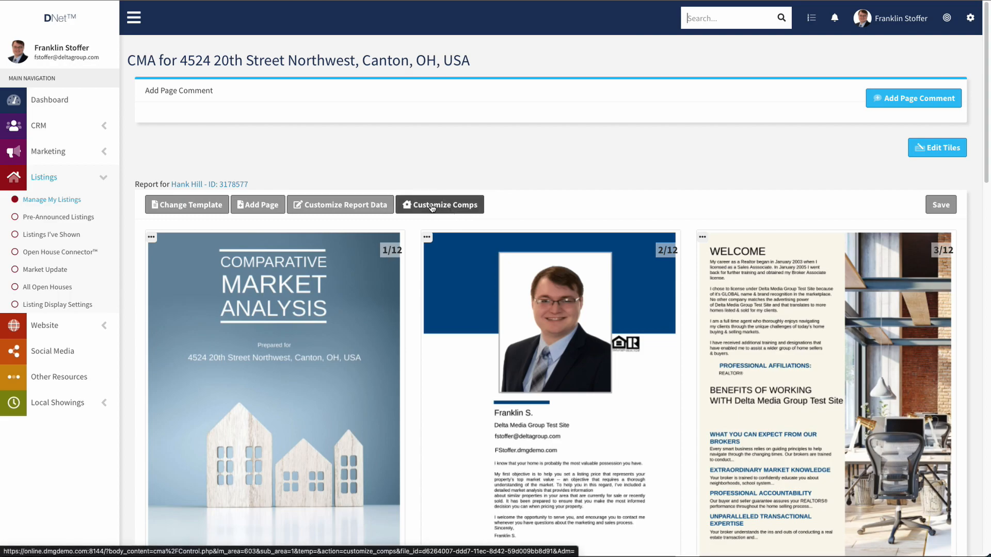
left_click(438, 207)
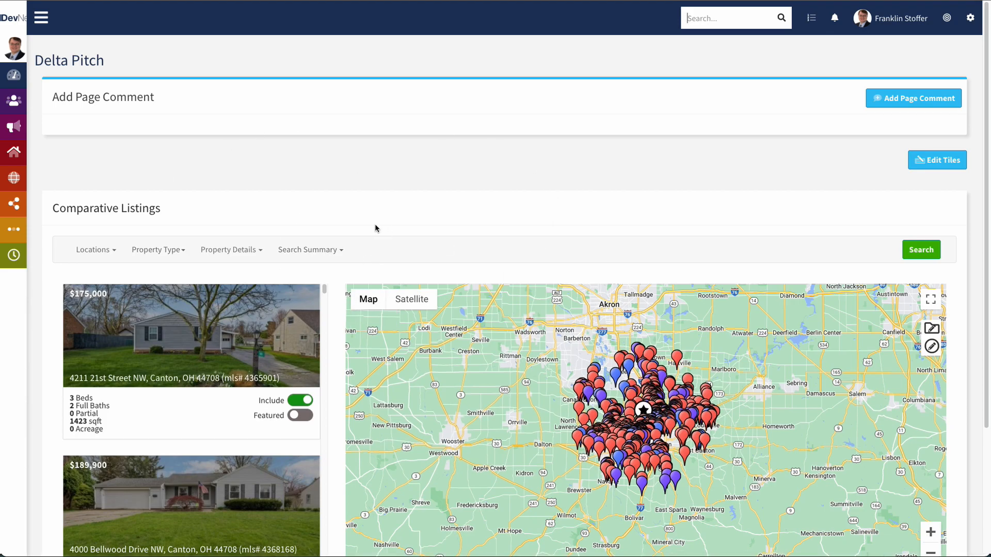
Review the Property Details and Locations filters, then zoom the map one level closer around Canton.
left_click(245, 251)
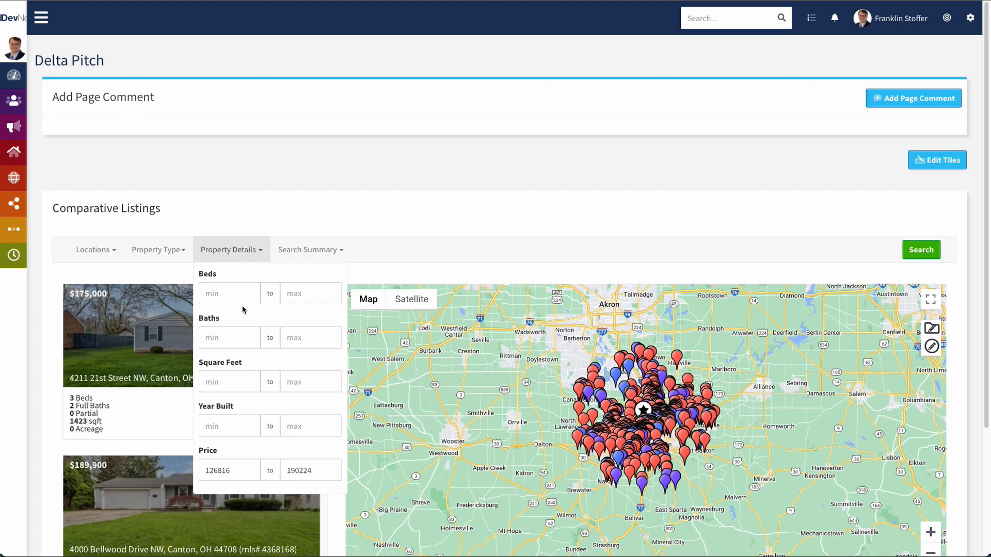
left_click(96, 249)
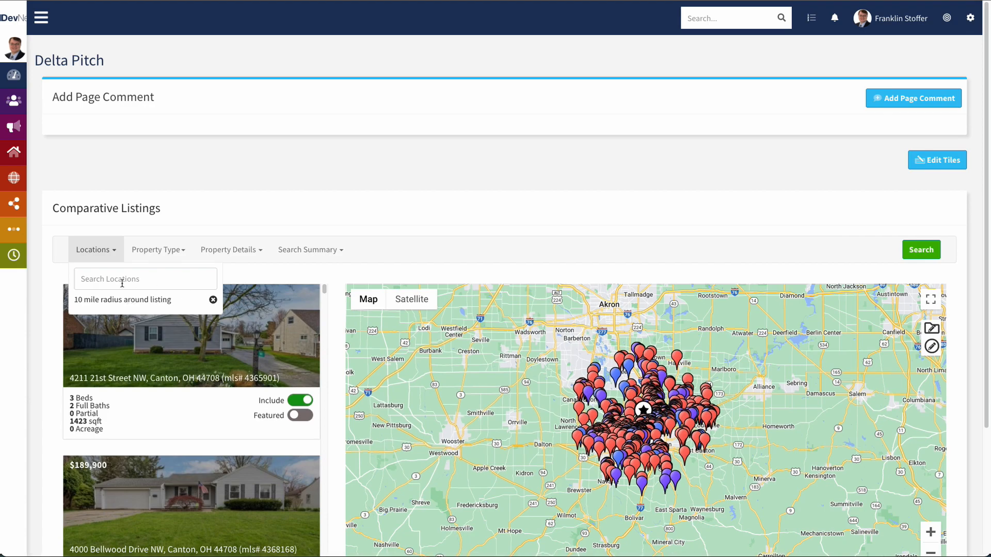
left_click(91, 278)
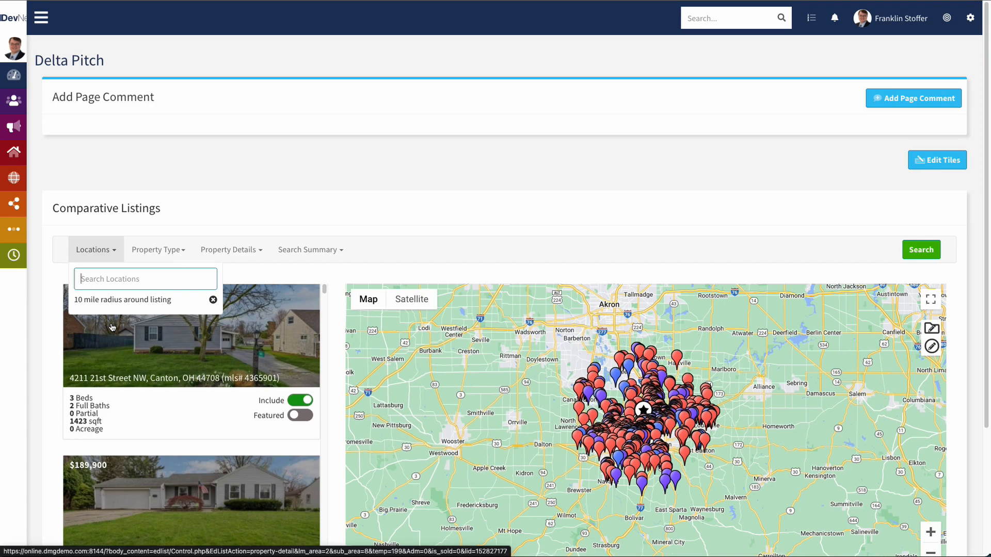
left_click(115, 254)
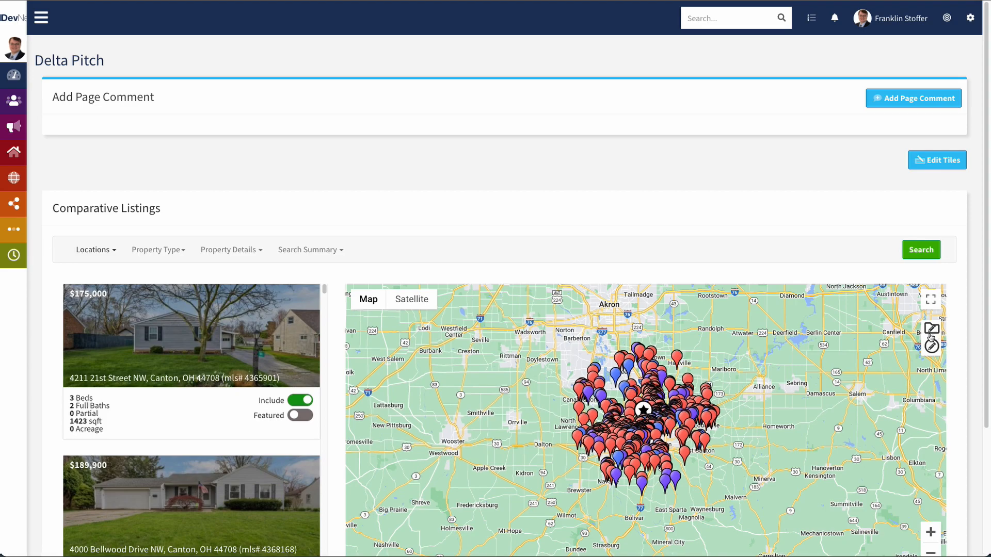
left_click(930, 532)
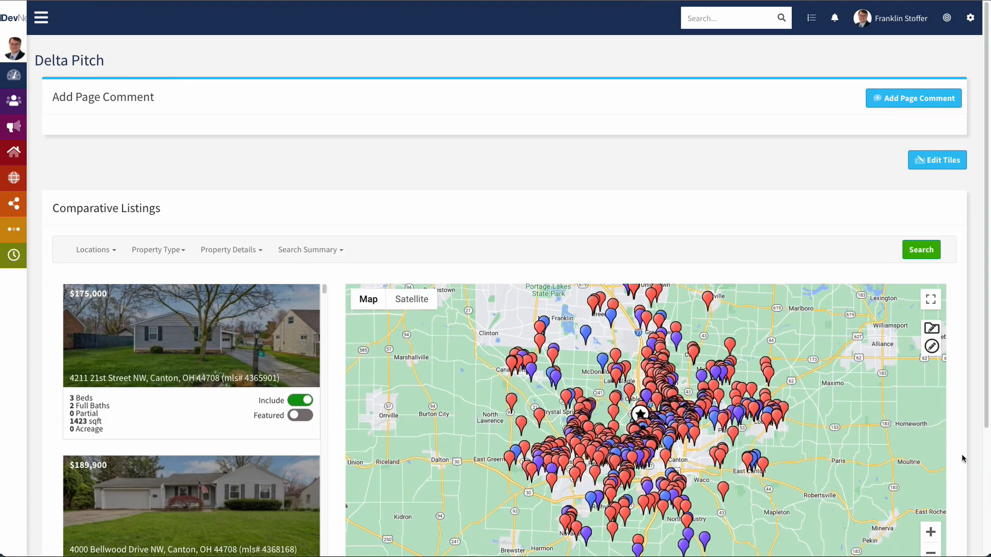
Draw a four-corner search area around the subject property to keep only comparables inside it.
scroll(975, 453, "down", 1)
scroll(975, 453, "down", 2)
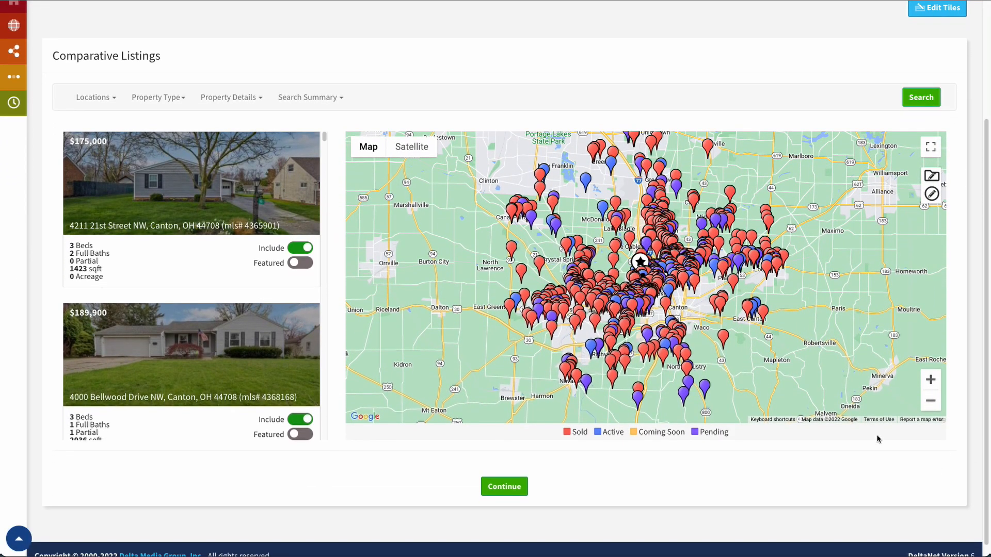
left_click(936, 175)
left_click(589, 207)
left_click(504, 271)
left_click(588, 340)
left_click(694, 298)
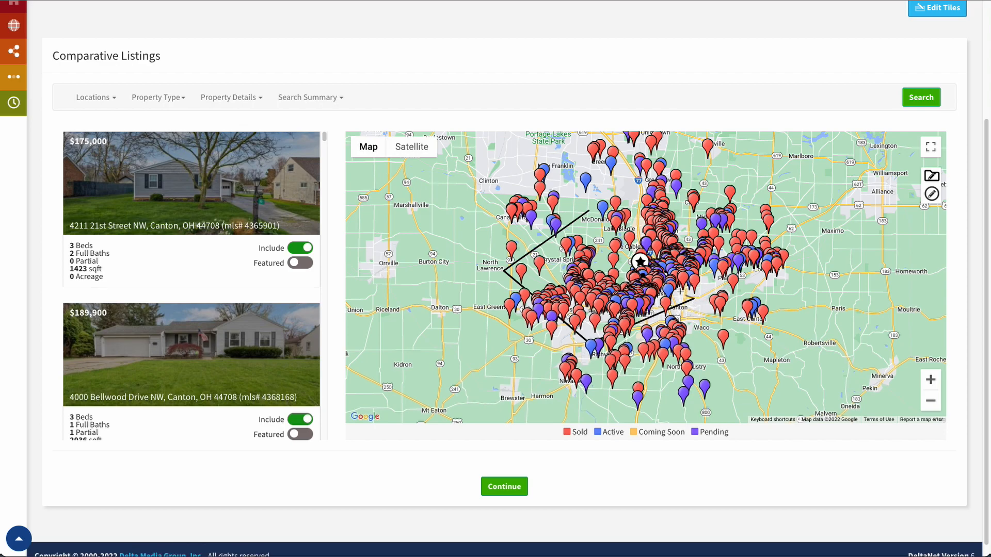
left_click(588, 210)
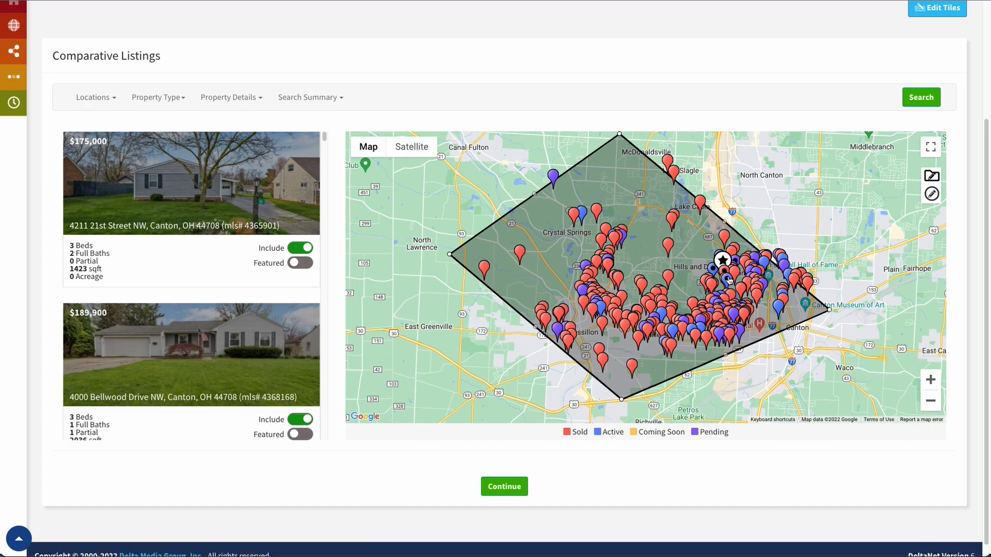
mouse_move(728, 281)
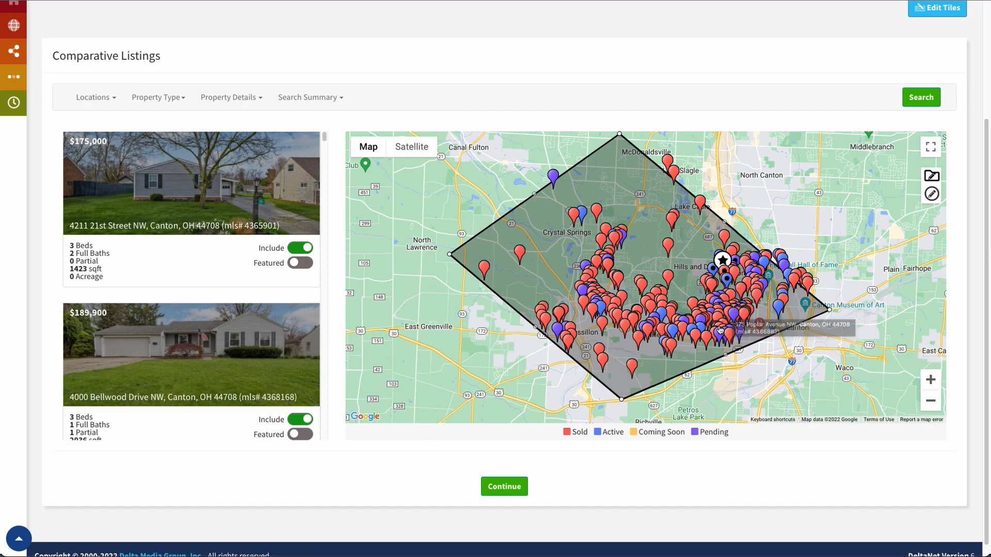
mouse_move(726, 329)
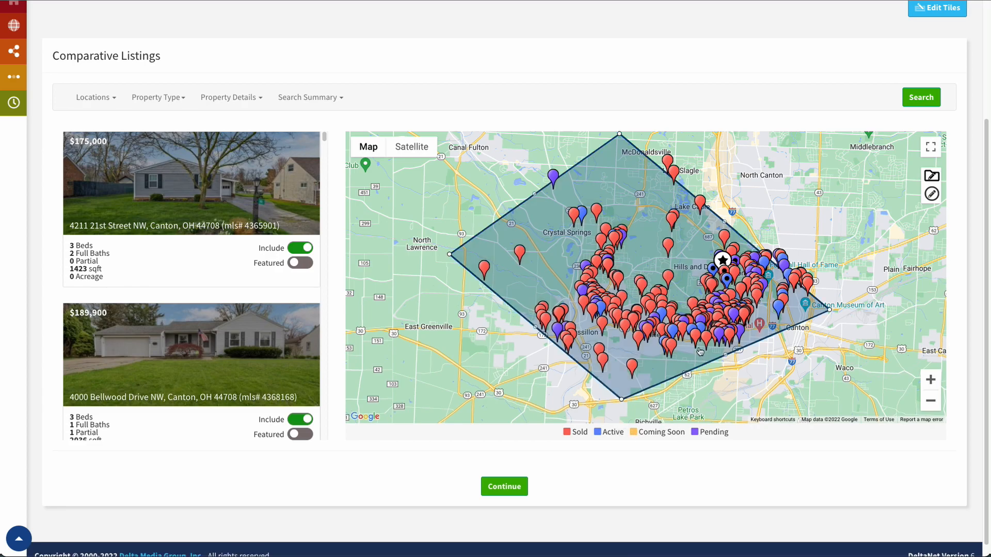
left_click(668, 281)
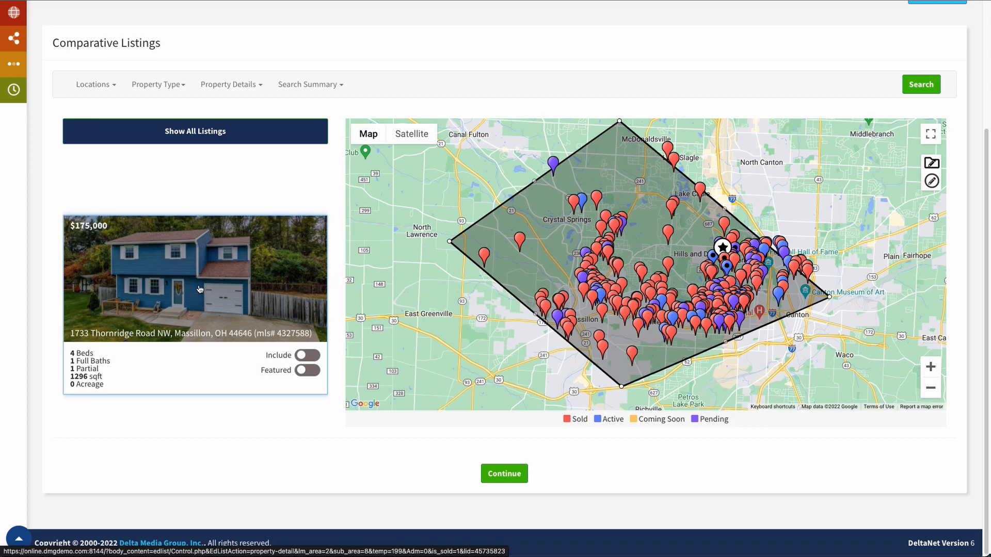
left_click(181, 131)
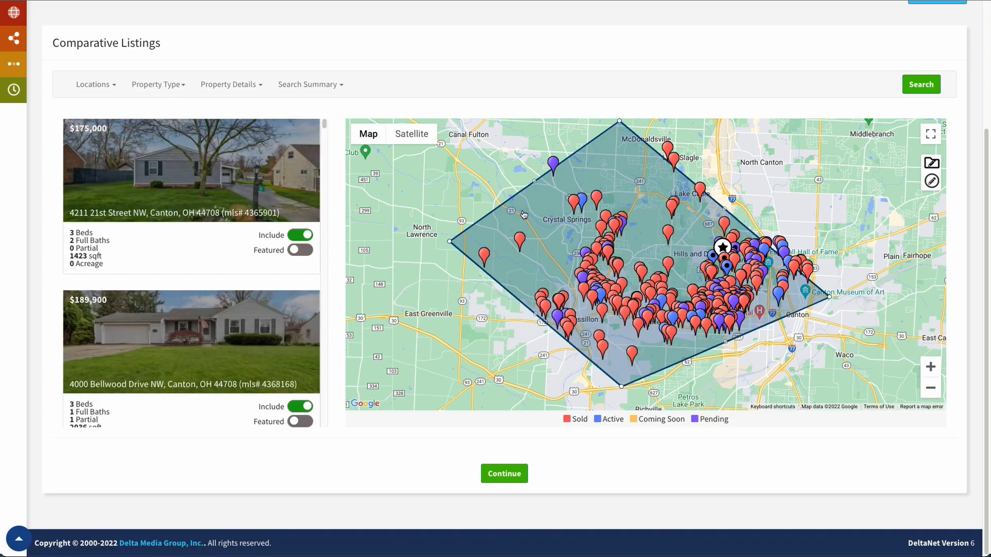
left_click(713, 273)
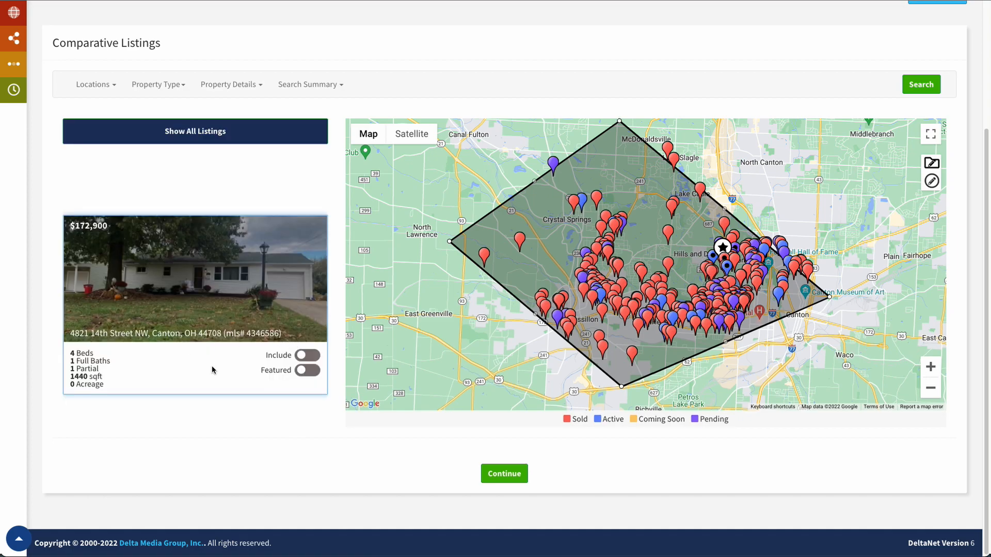
left_click(308, 355)
left_click(736, 304)
left_click(308, 356)
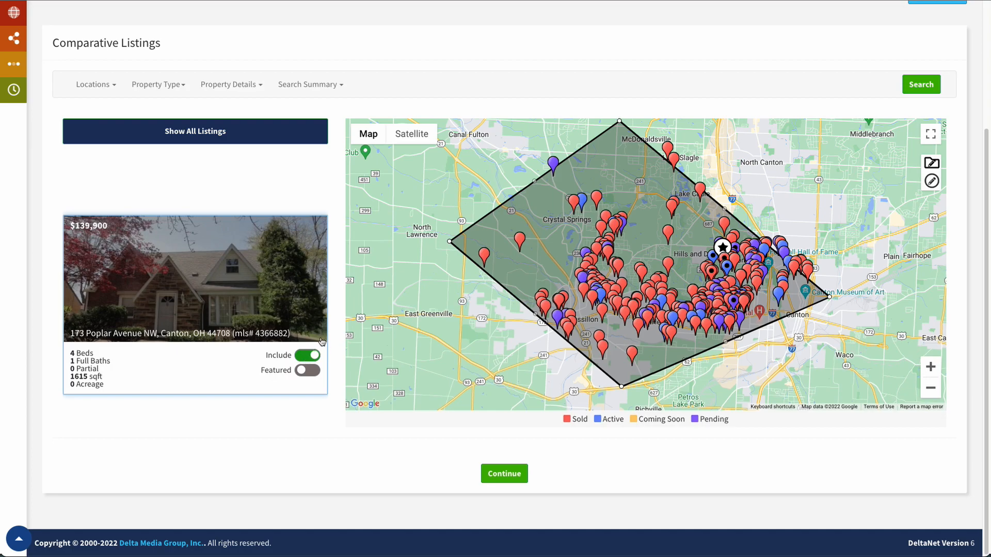
left_click(308, 371)
left_click(671, 314)
left_click(303, 372)
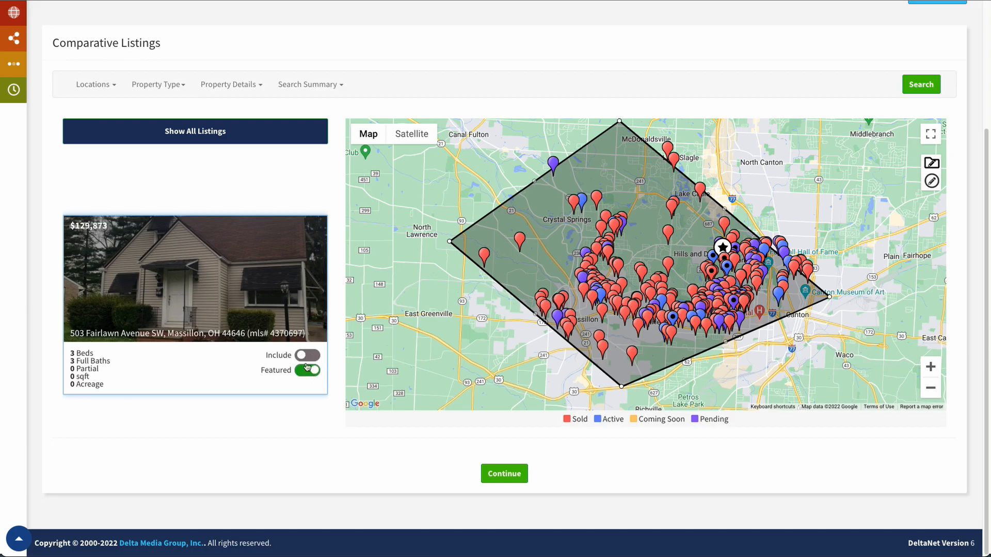
left_click(199, 134)
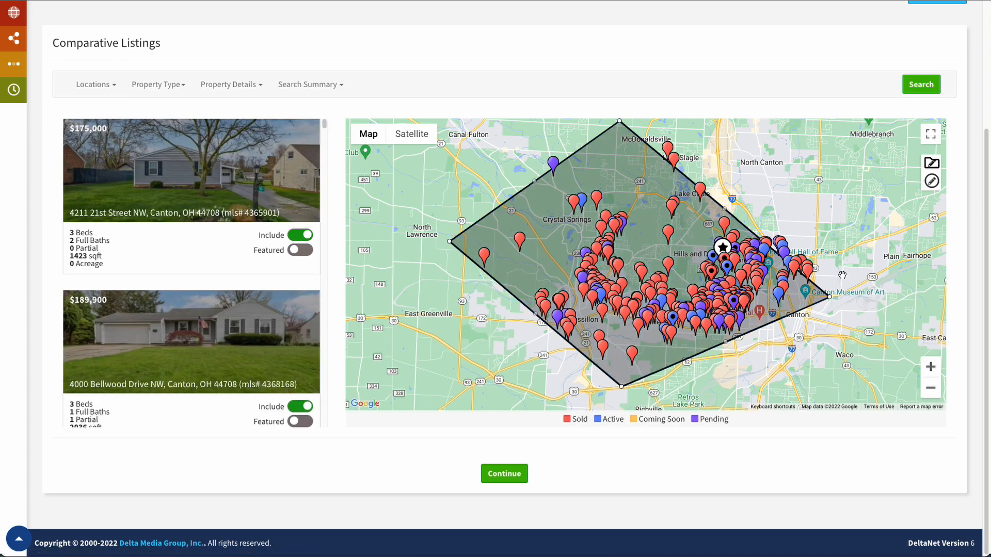
left_click(778, 296)
left_click(306, 355)
left_click(307, 370)
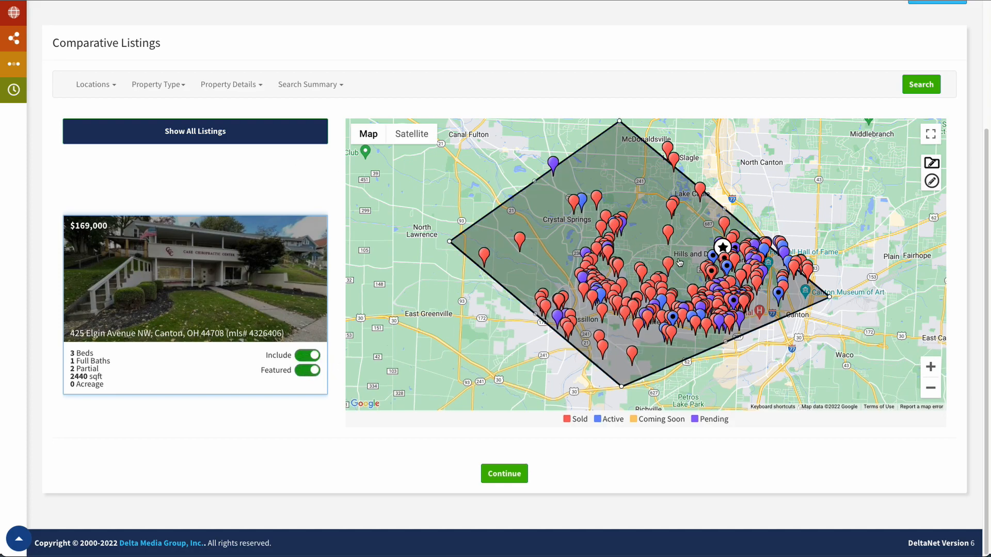
left_click(500, 481)
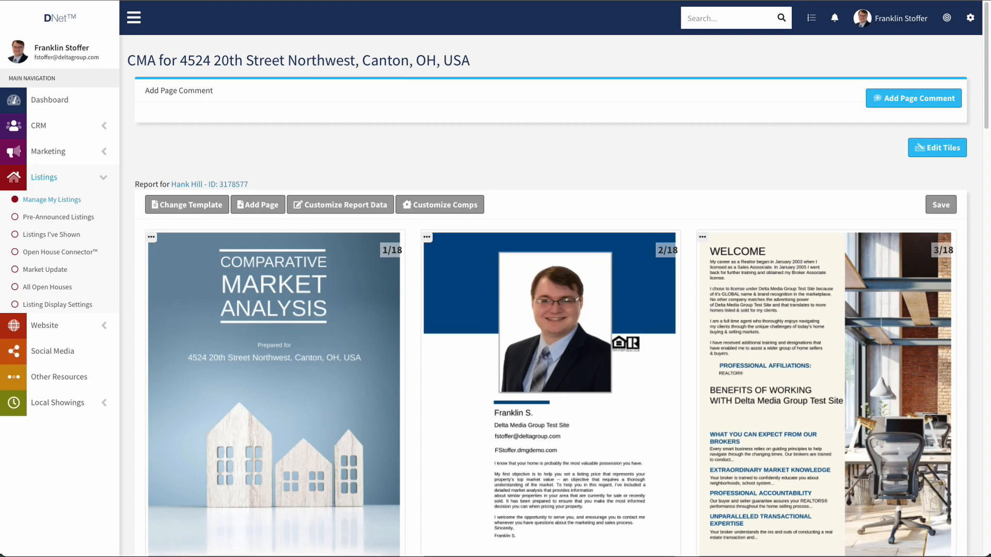
Scroll through the 18 page thumbnails to the Price Recommendation and Comp Listing pages 15–18.
left_click_drag(986, 81, 976, 294)
scroll(793, 264, "down", 4)
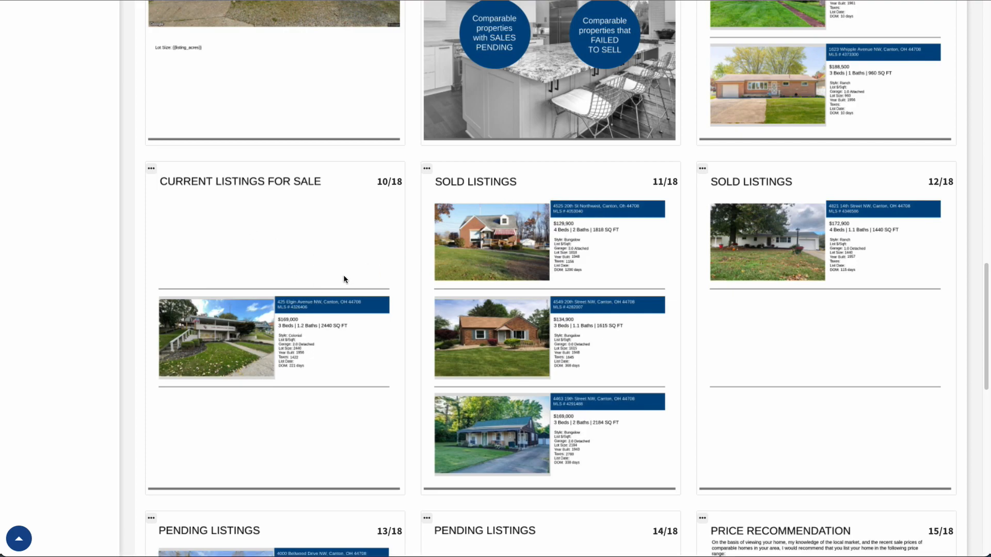
scroll(717, 287, "down", 10)
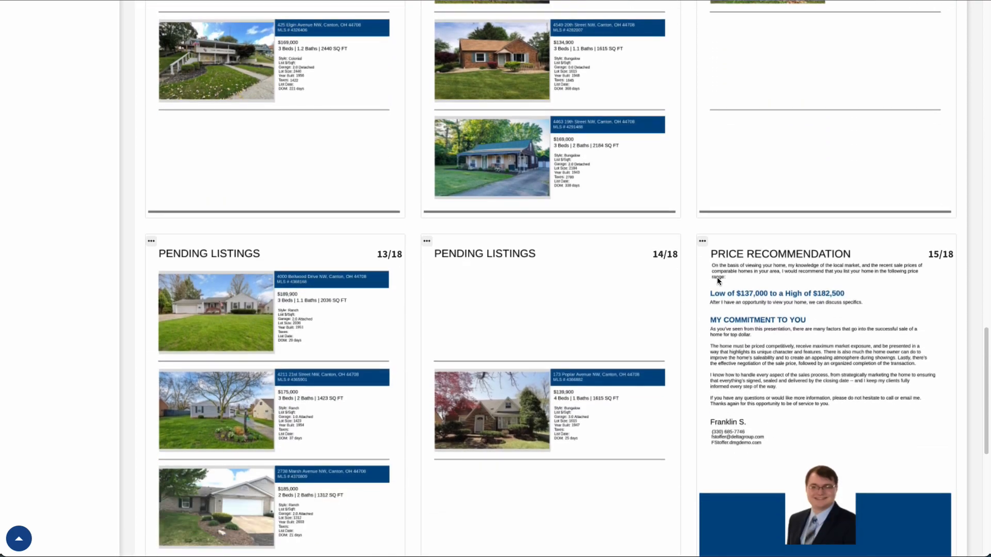
scroll(720, 277, "down", 4)
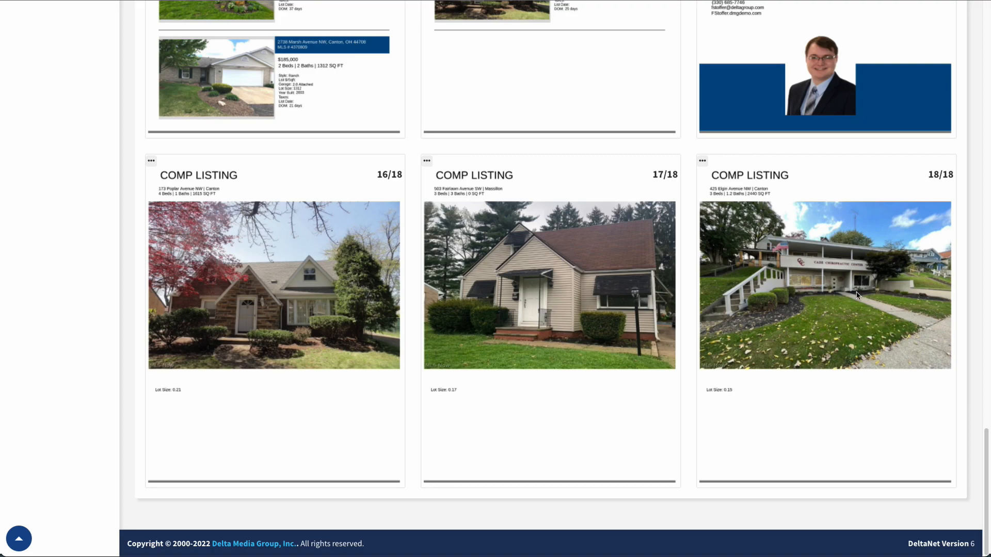
scroll(854, 305, "up", 1)
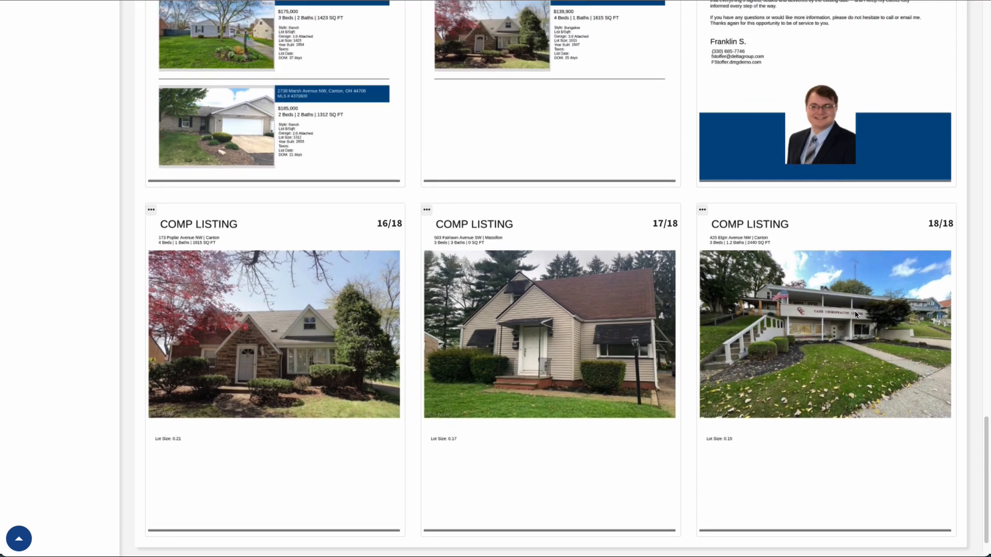
scroll(738, 161, "up", 5)
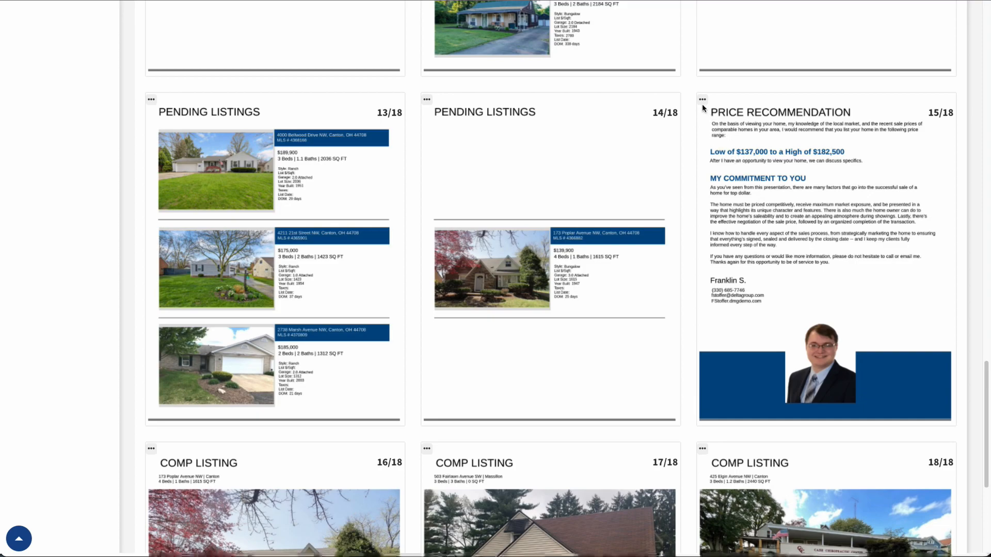
Reorder the Price Recommendation page to position 18, after the three Comp Listing pages.
left_click(703, 101)
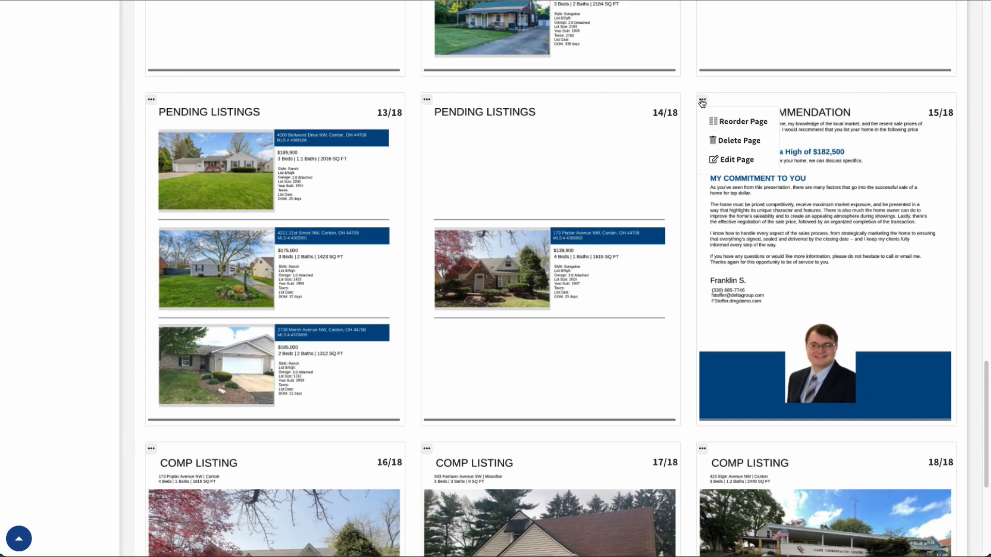
left_click(729, 121)
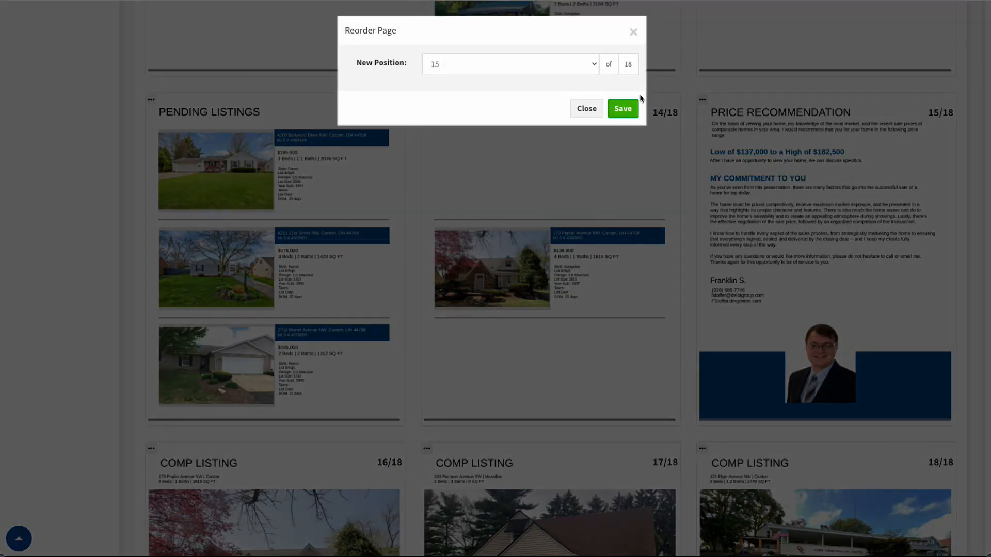
left_click(583, 60)
left_click(553, 102)
left_click(623, 108)
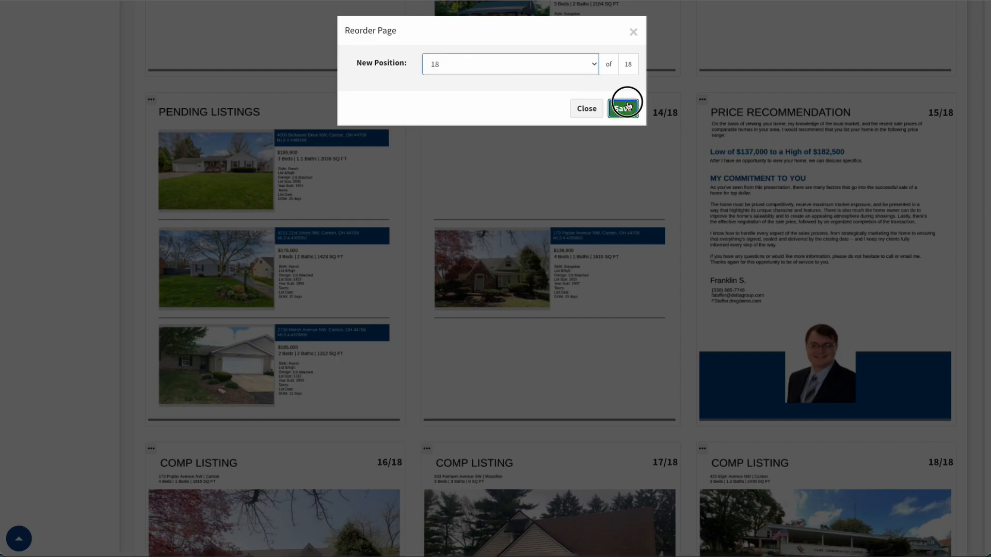
scroll(848, 474, "down", 5)
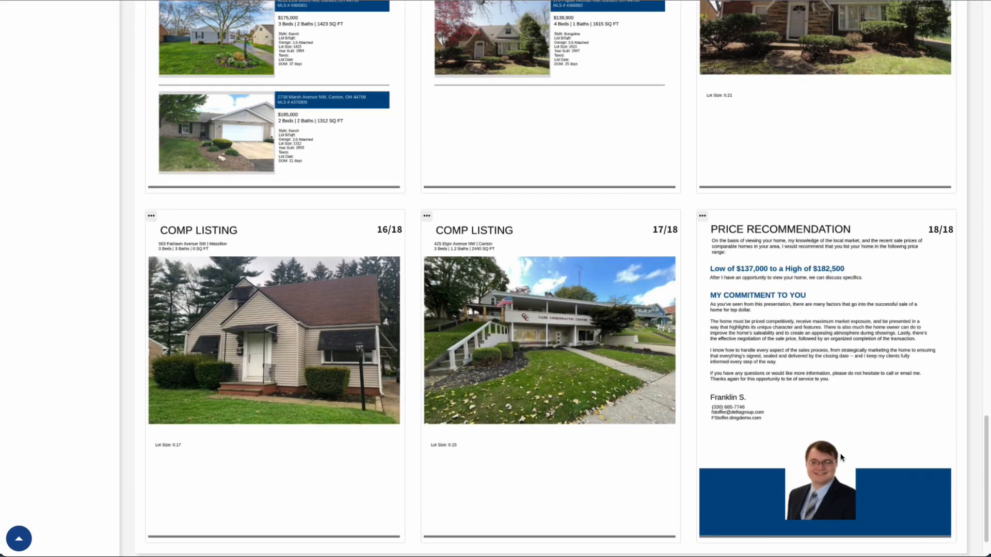
scroll(841, 450, "up", 20)
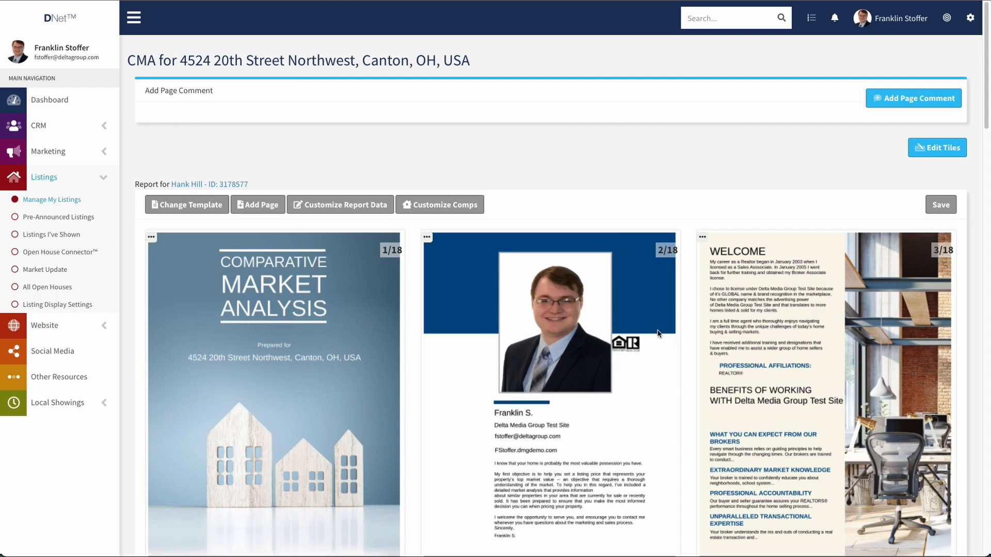
left_click(941, 205)
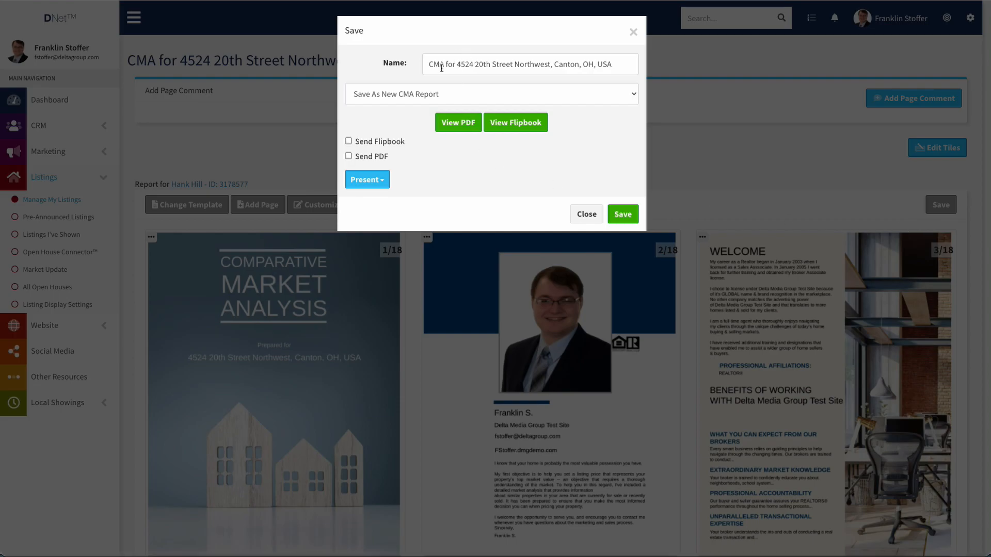
left_click_drag(430, 65, 618, 64)
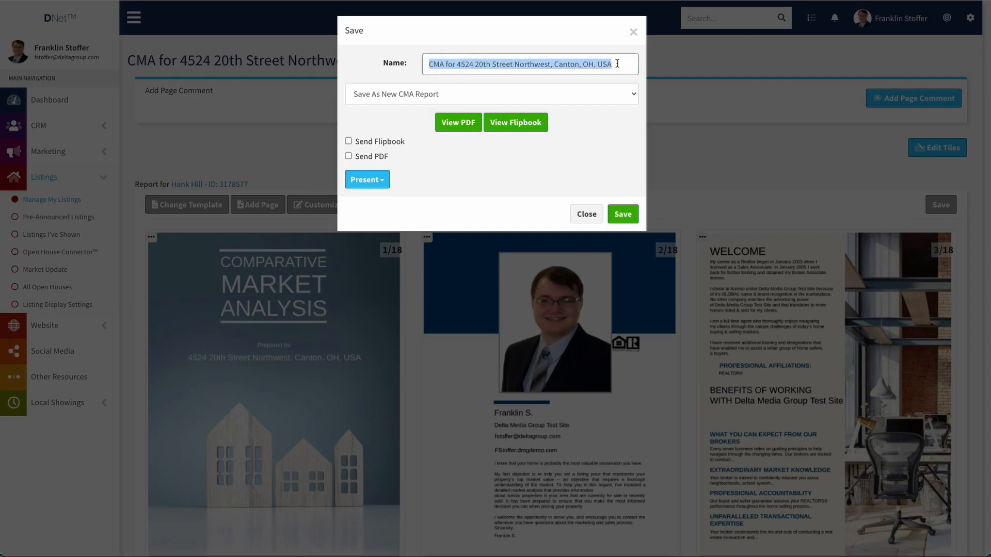
left_click(471, 65)
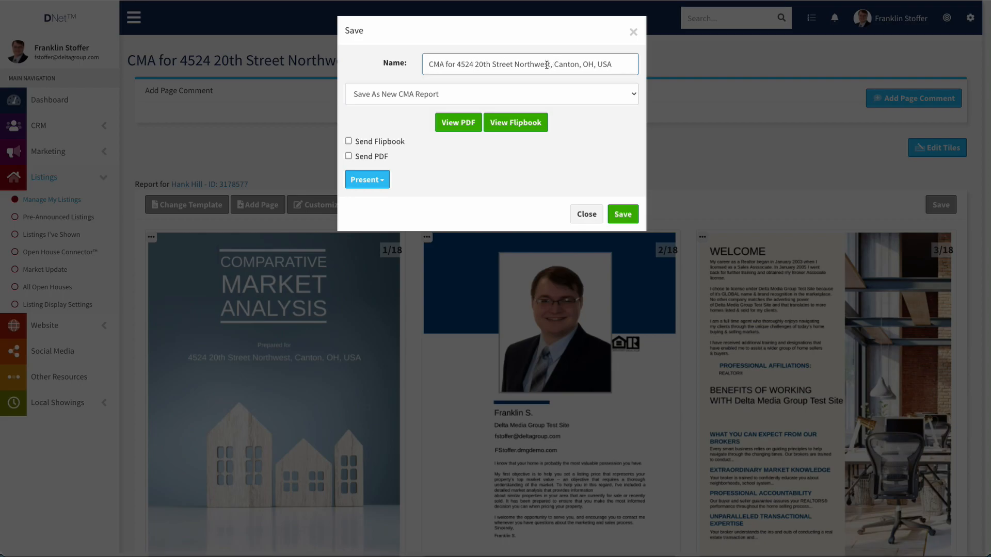
Try the Override and Save As New CMA Report save types, settling on Save As New Template.
left_click(425, 97)
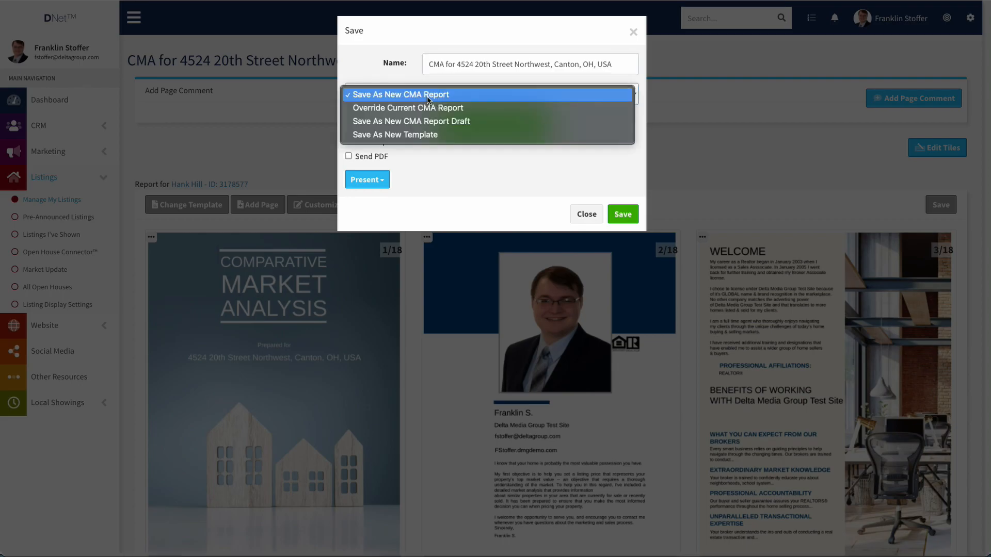
left_click(462, 106)
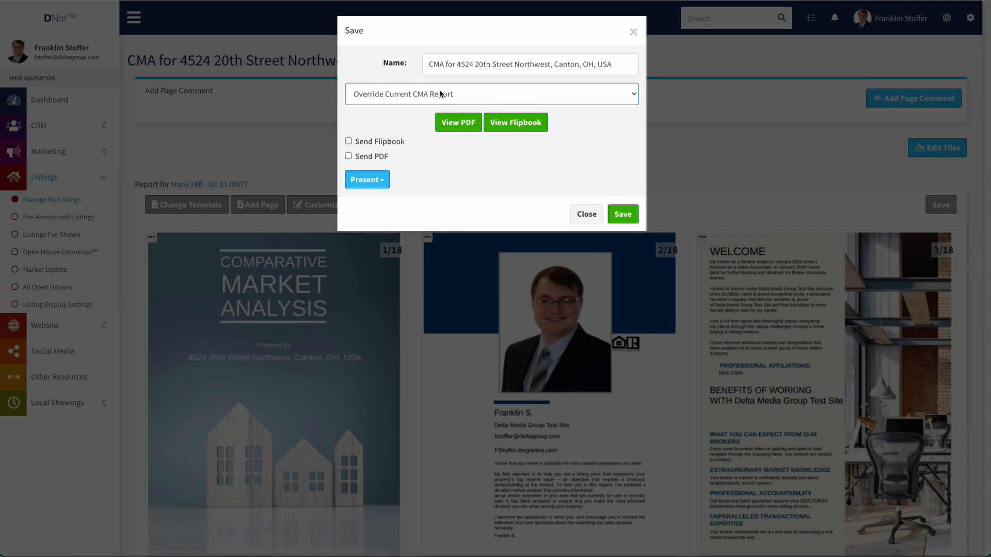
left_click(436, 95)
left_click(433, 107)
left_click(441, 93)
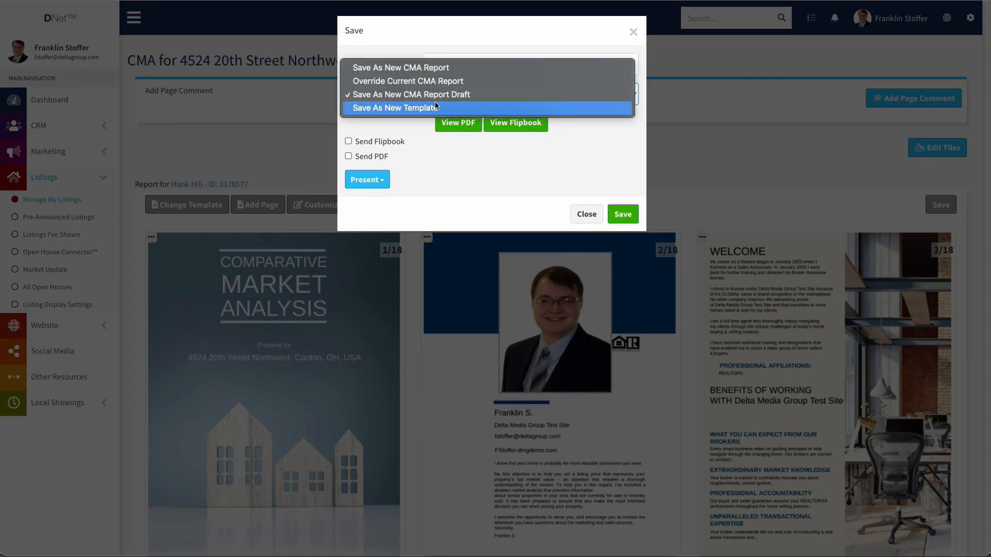
left_click(443, 107)
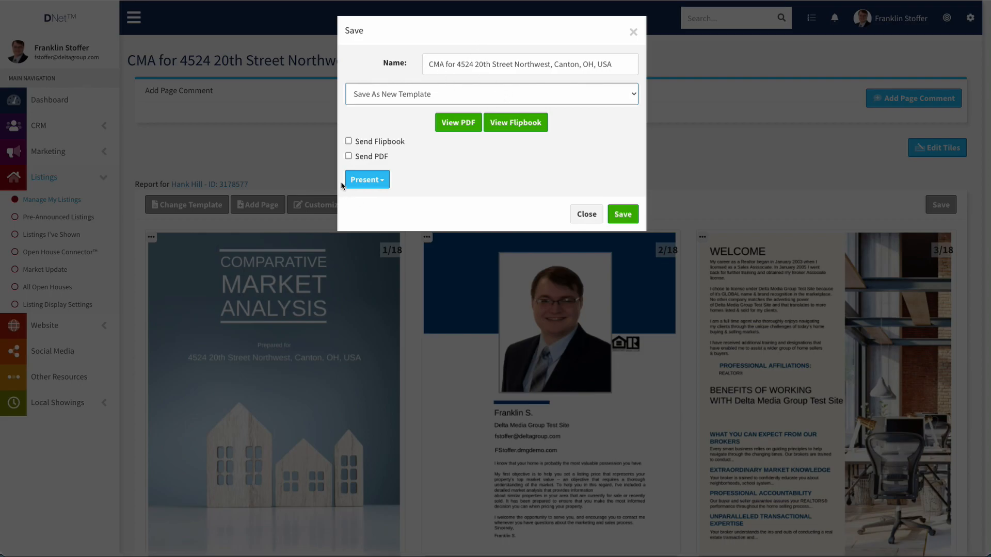
Tick Send Flipbook and Send PDF, then close the Save dialog without saving.
left_click(348, 141)
left_click(352, 158)
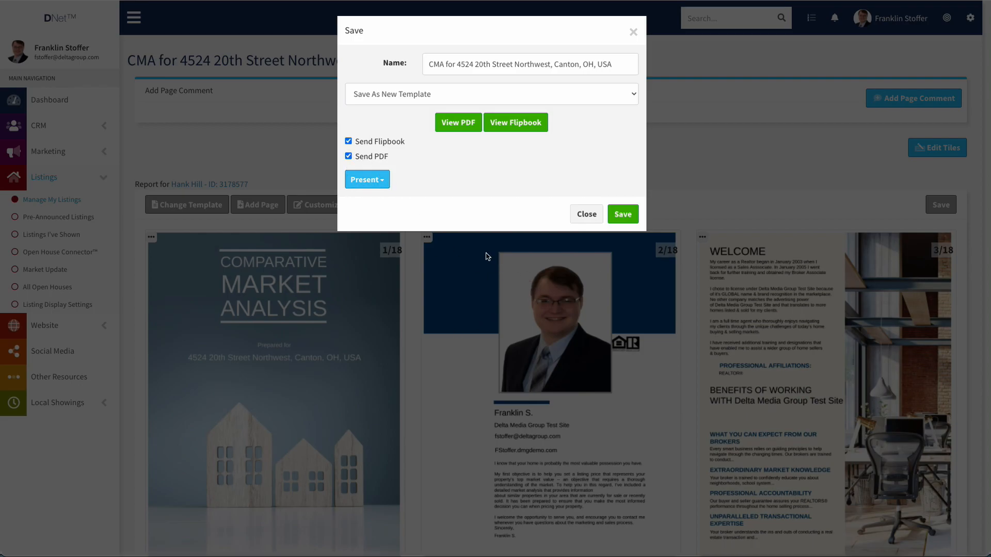
left_click(586, 213)
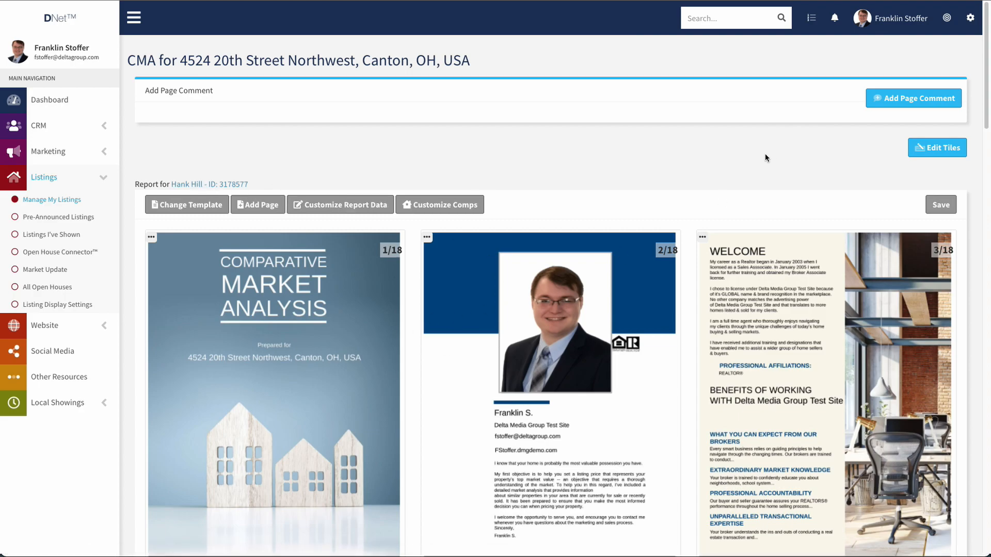
Reopen the Save dialog and untick Send Flipbook and Send PDF.
left_click(941, 204)
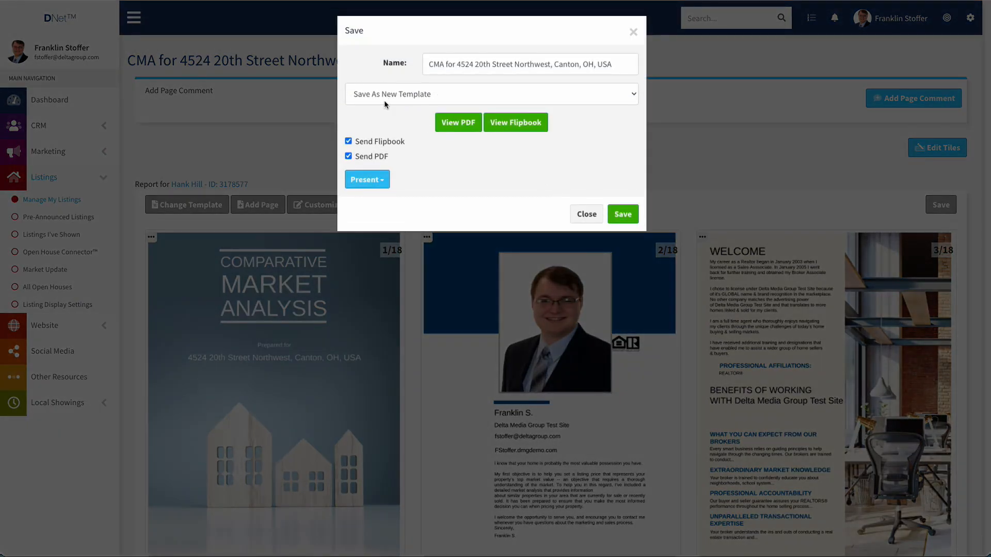
left_click(349, 141)
left_click(348, 156)
Preview the report as a PDF and as a flipbook, then return to the Save dialog.
left_click(462, 124)
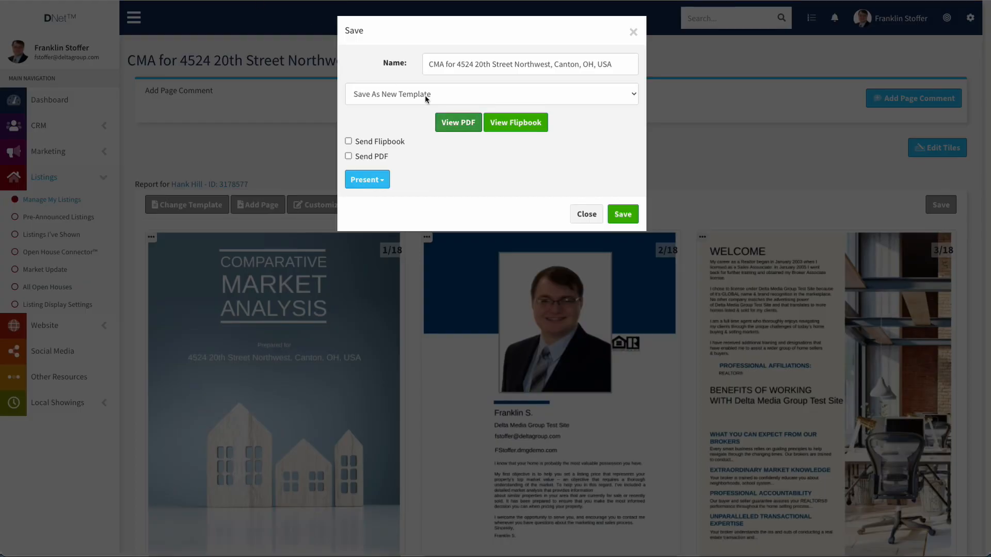
left_click(521, 124)
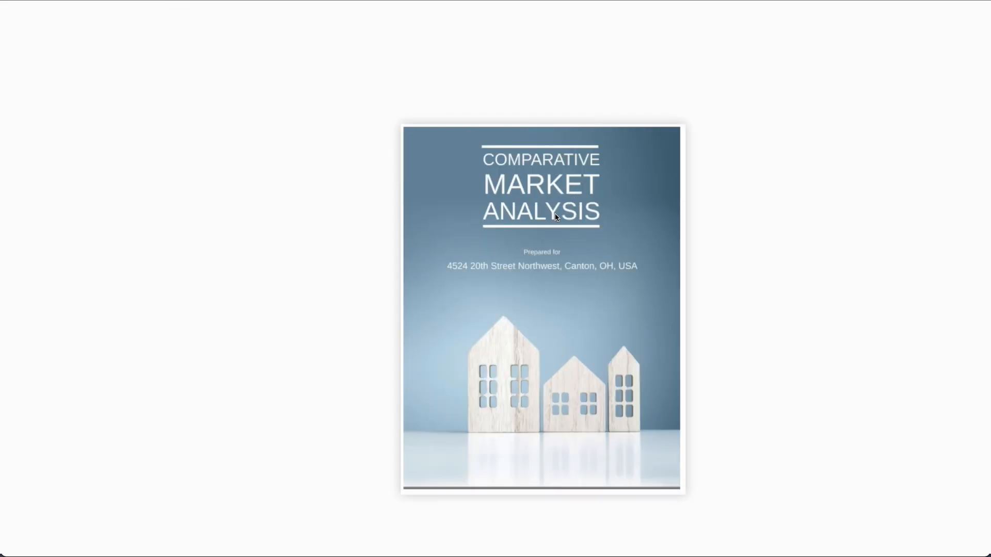
left_click(206, 0)
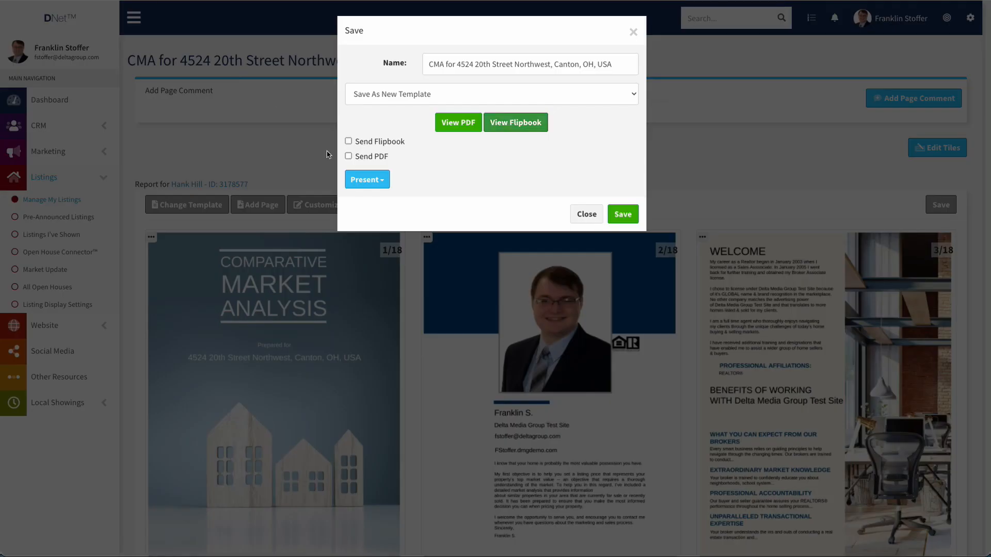
left_click(379, 182)
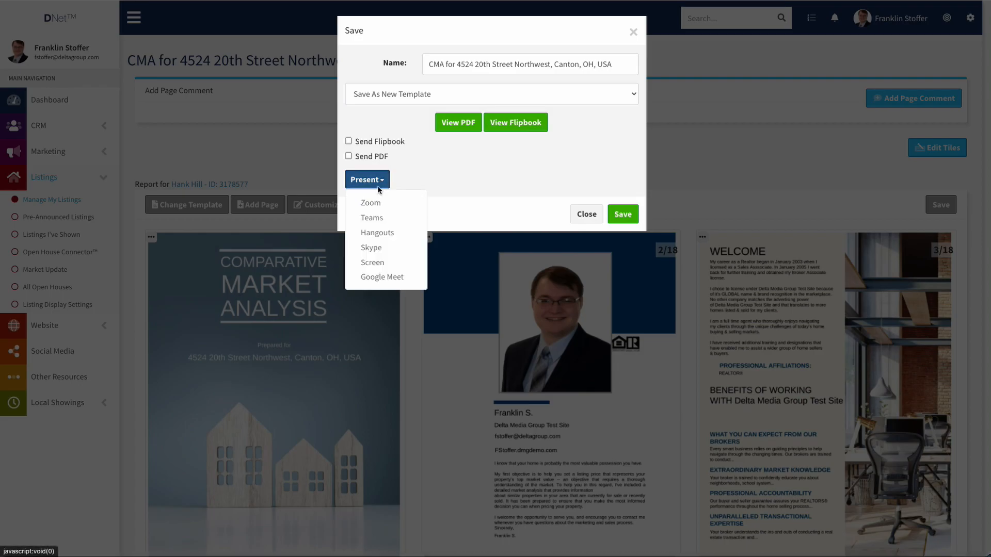
left_click(379, 204)
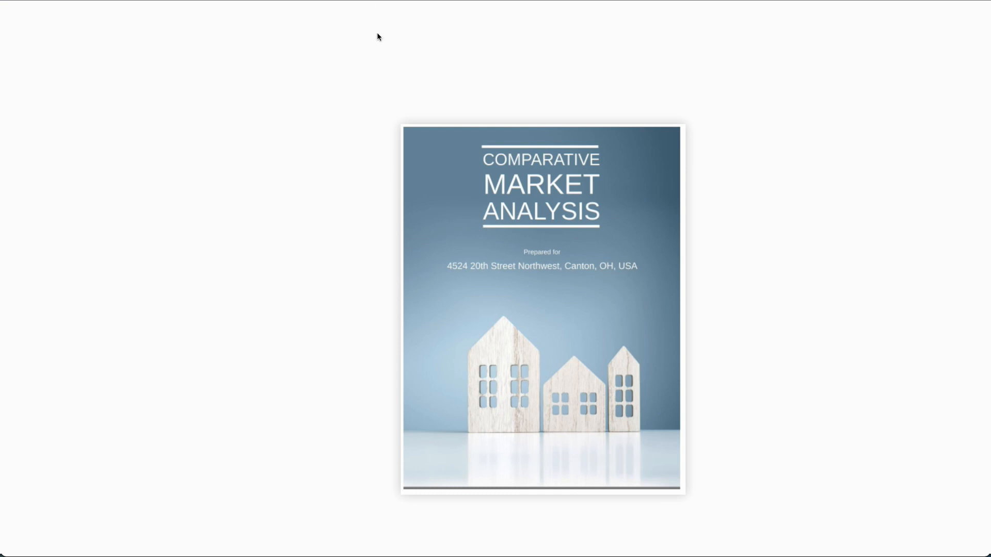
left_click(674, 129)
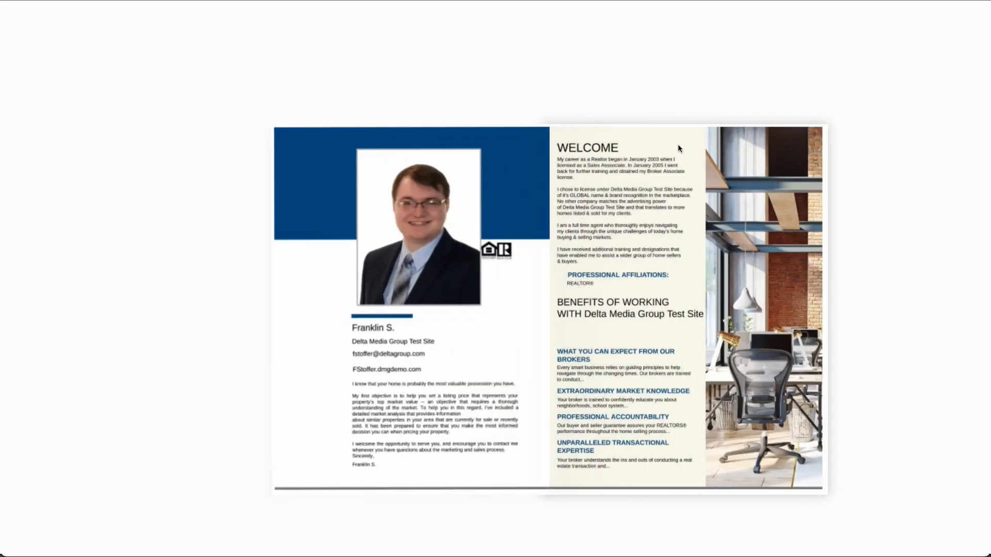
left_click(826, 135)
left_click(746, 135)
left_click(812, 136)
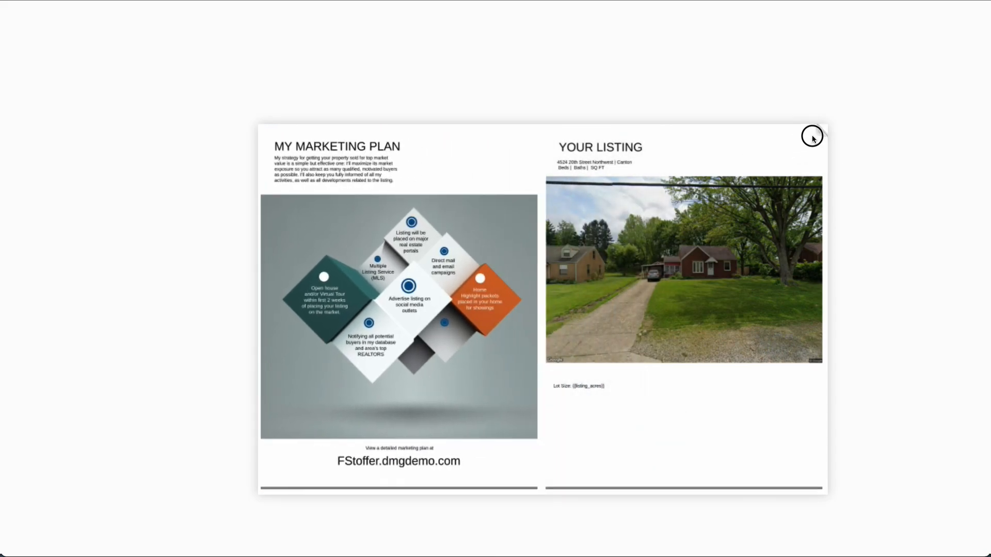
left_click(813, 137)
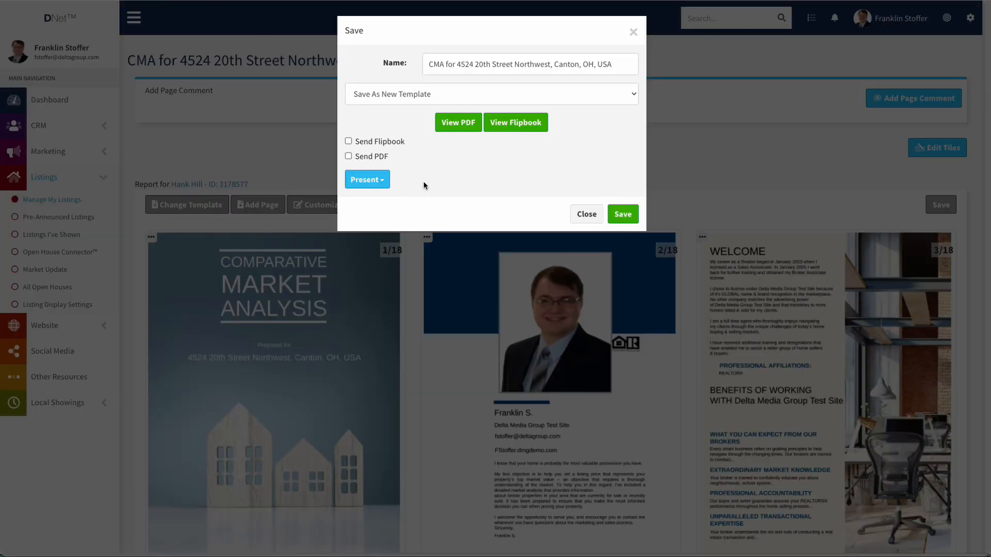
left_click(348, 178)
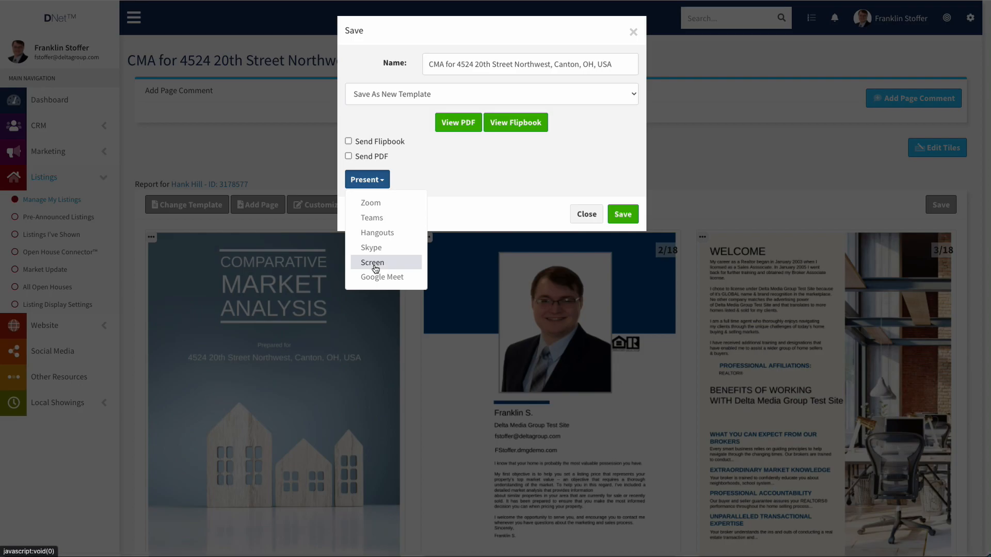
left_click(473, 188)
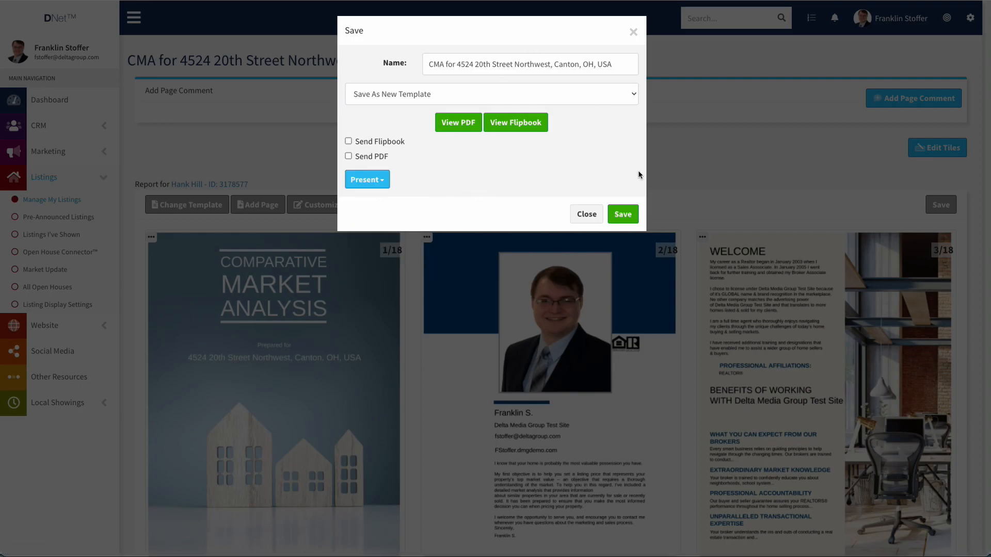
Save the report as a new template and scroll through the generated 18-page PDF.
left_click(624, 210)
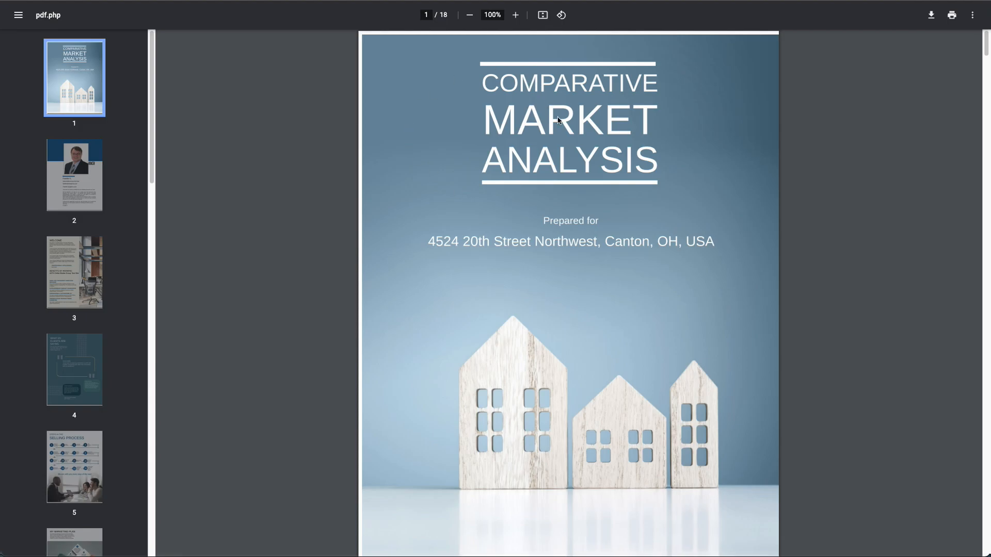
scroll(558, 122, "down", 3)
scroll(558, 124, "down", 12)
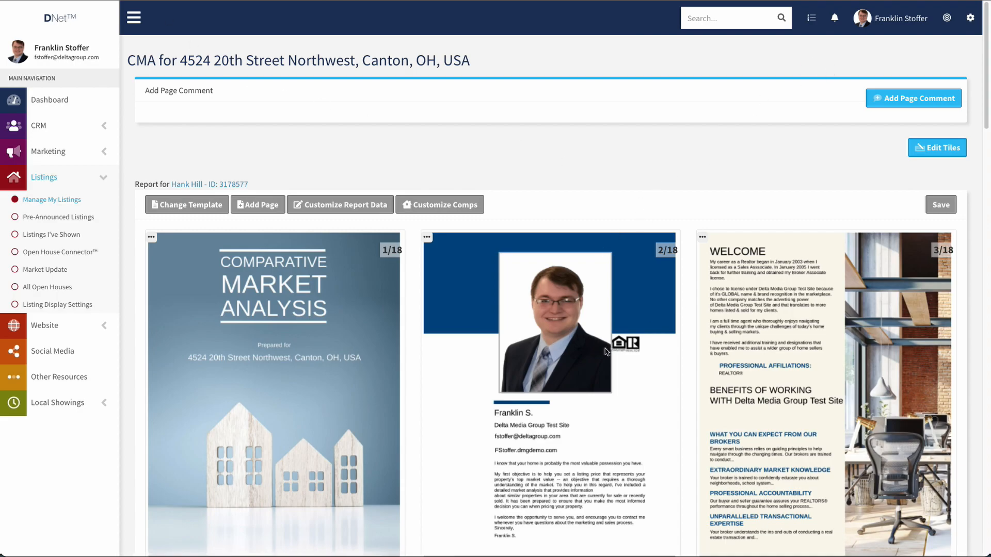
left_click(193, 186)
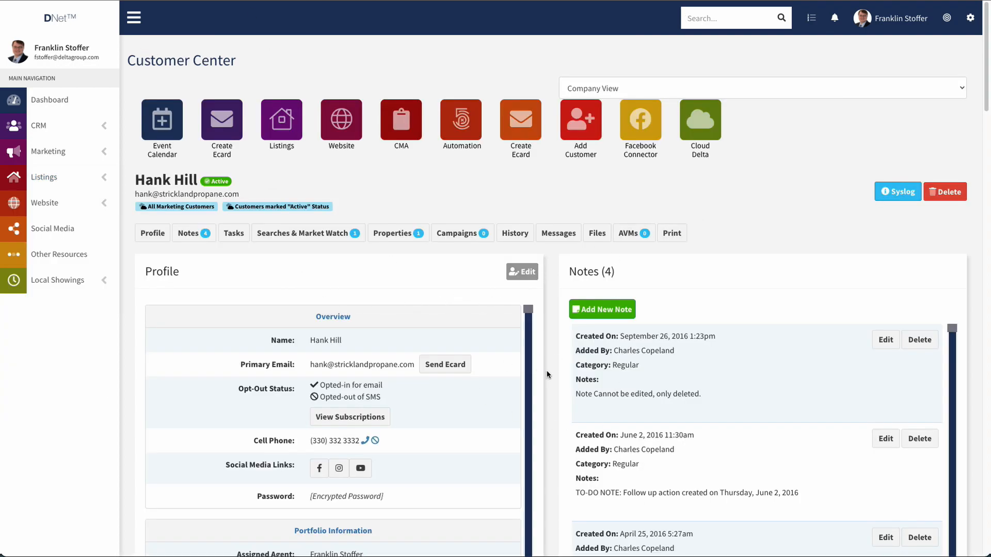
scroll(549, 373, "down", 3)
scroll(549, 373, "down", 20)
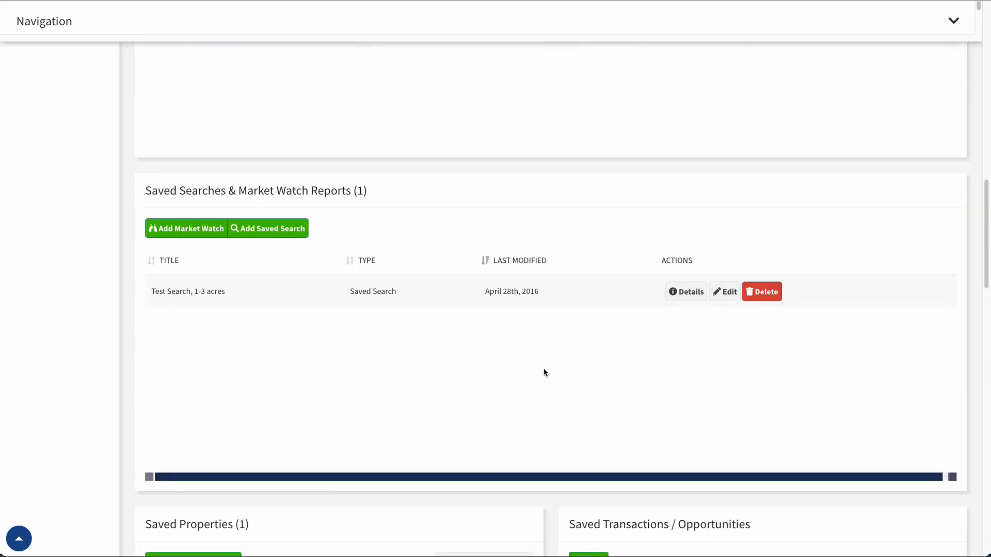
scroll(548, 369, "down", 3)
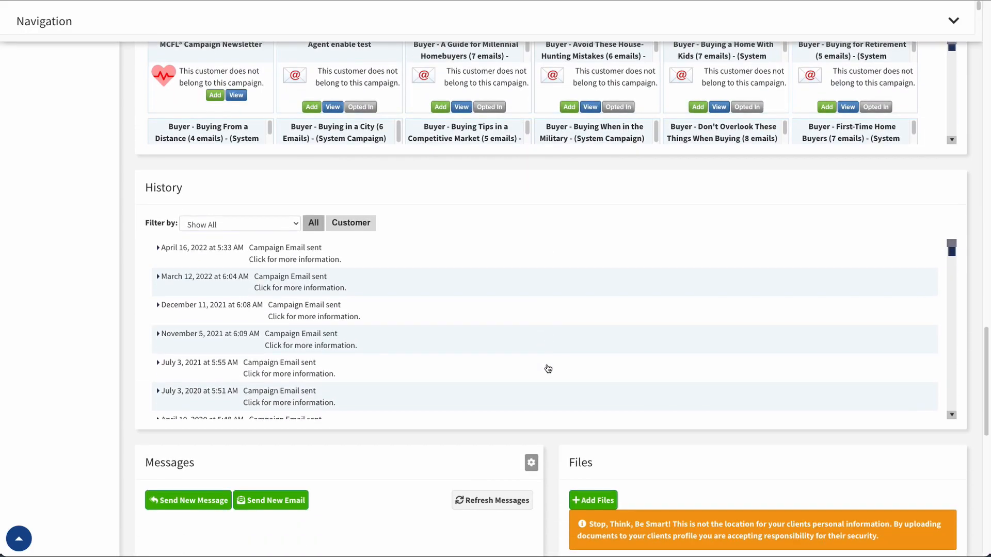
scroll(723, 398, "down", 1)
scroll(974, 410, "down", 12)
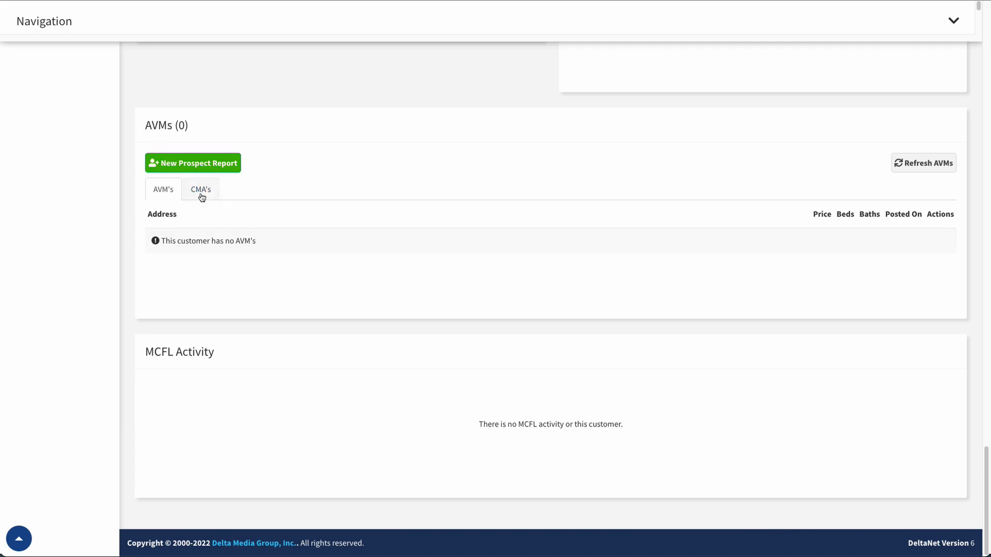
left_click(201, 191)
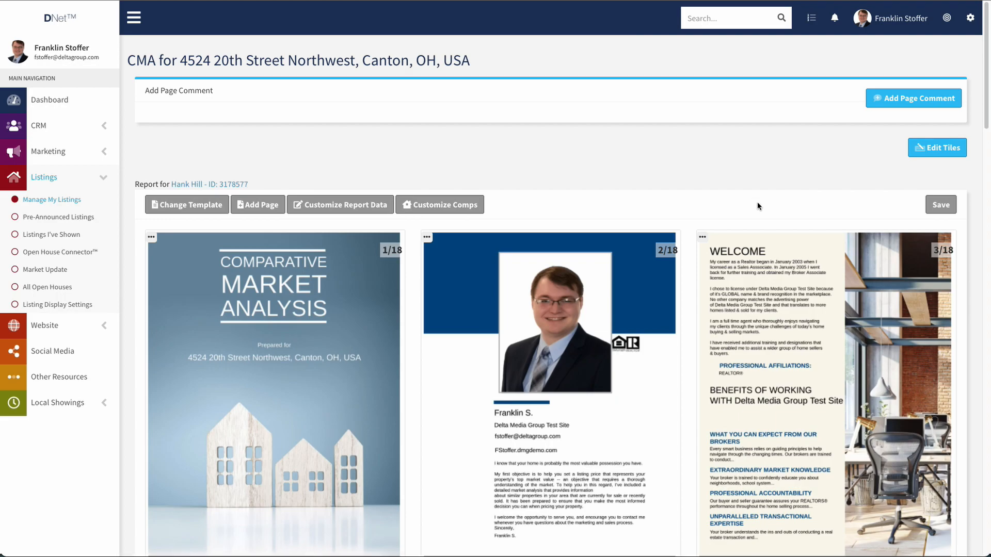
left_click(703, 236)
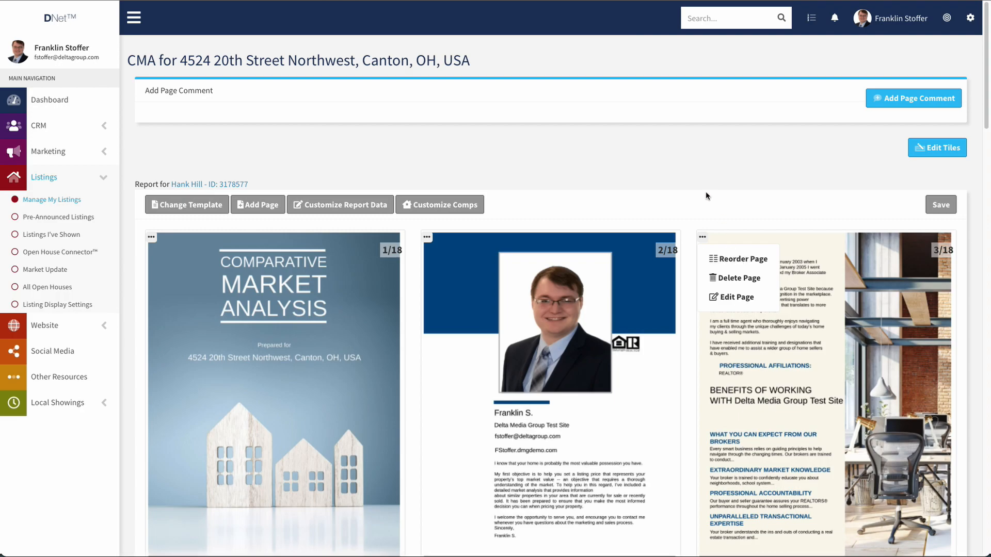
left_click(720, 205)
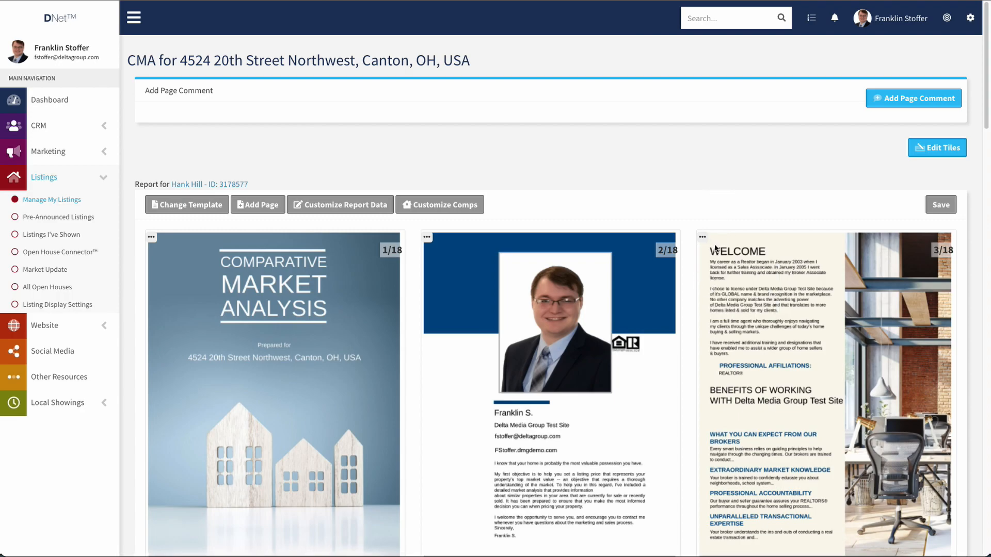